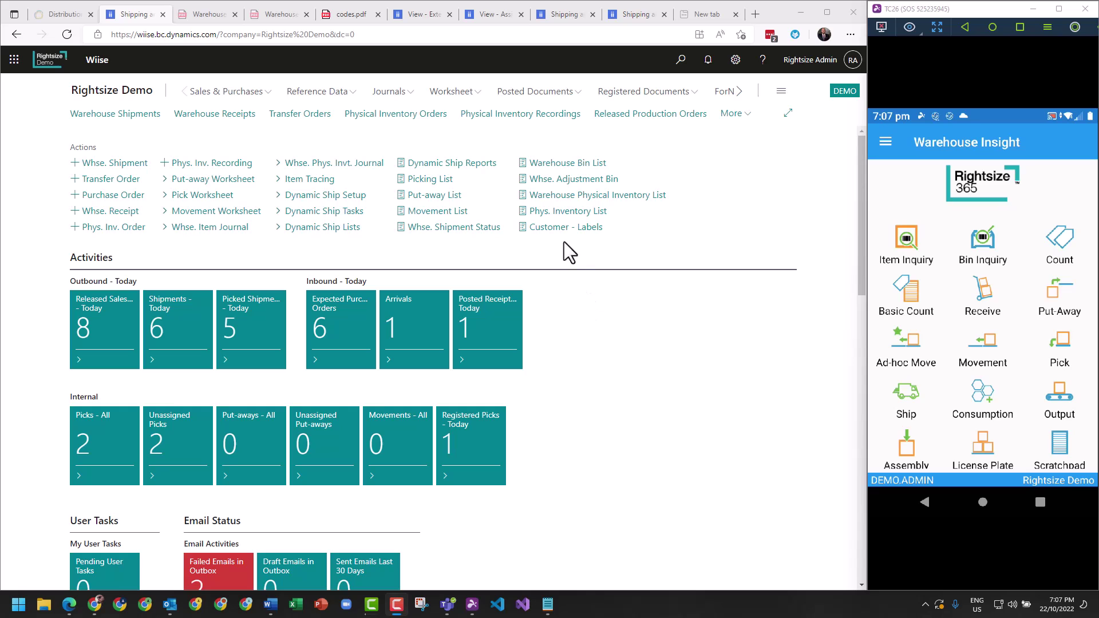
Start a new purchase order from the Sales & Purchases Purchase Orders list
click(235, 93)
click(260, 114)
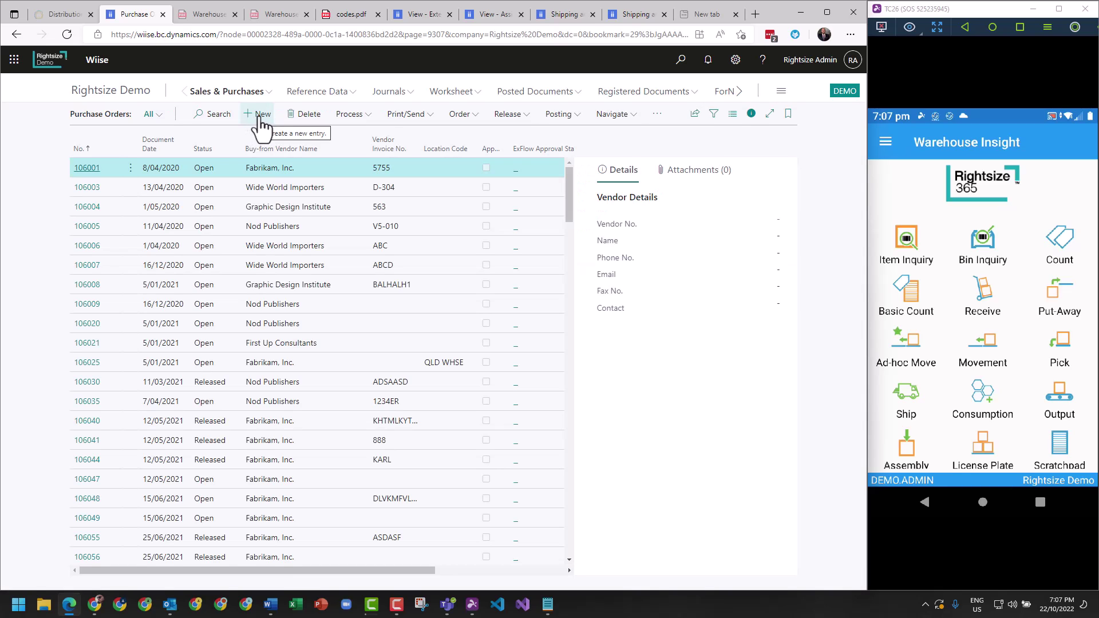
click(260, 114)
click(241, 268)
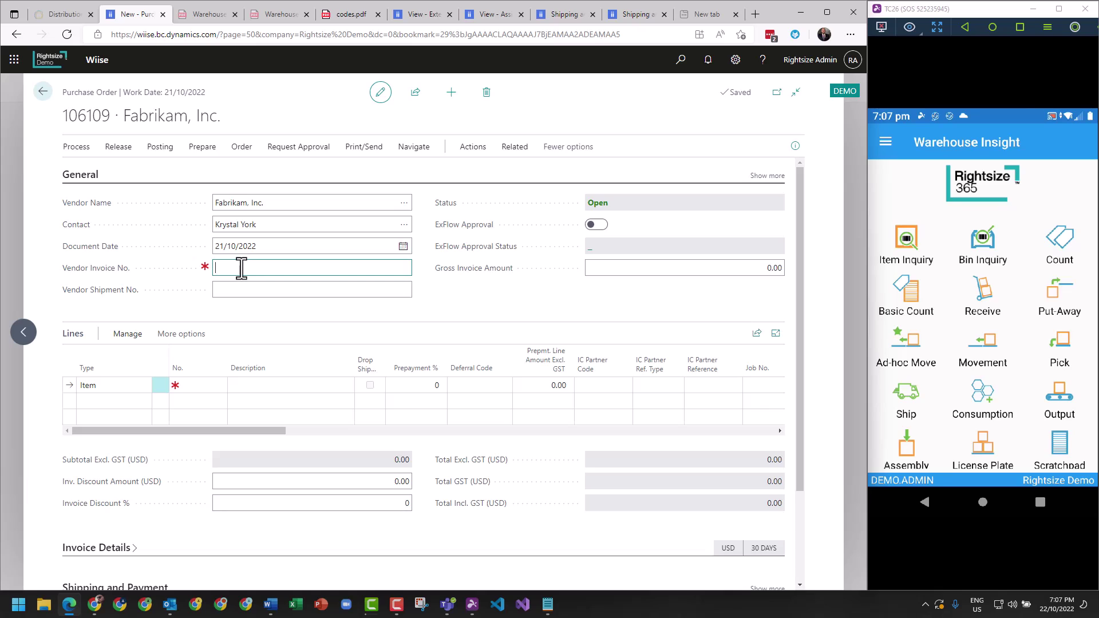
Enter the vendor invoice number and reuse it as the vendor shipment number
text(VEND102938)
double_click(241, 268)
key(ctrl+c)
key(Tab)
key(ctrl+v)
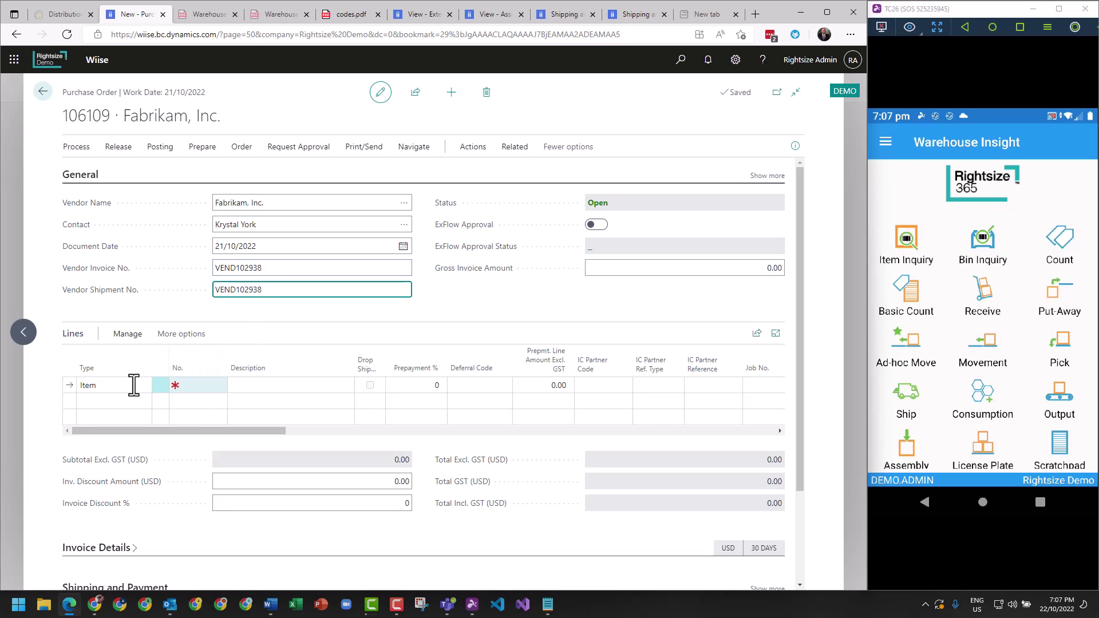
Add ATHENS Desk item 1896-S on the first order line
click(196, 385)
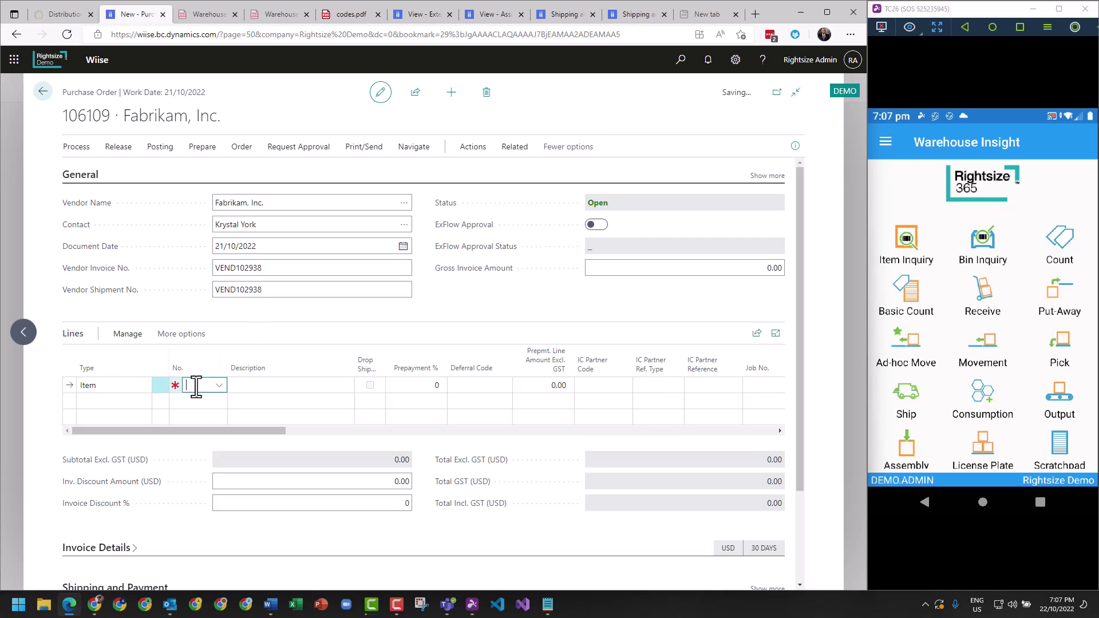
text(athen)
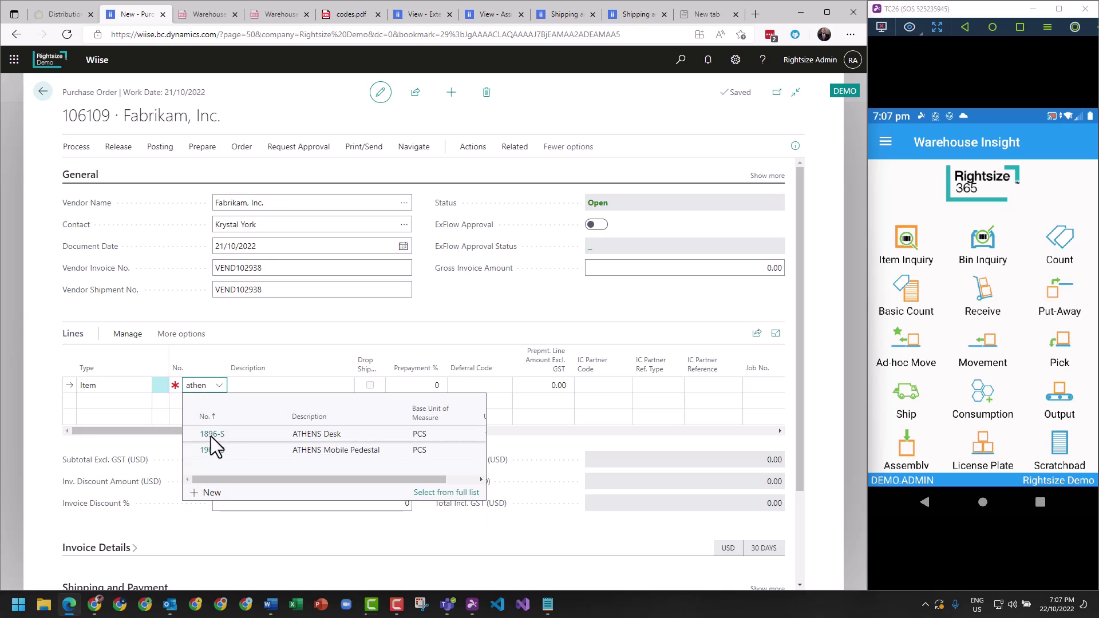
click(217, 440)
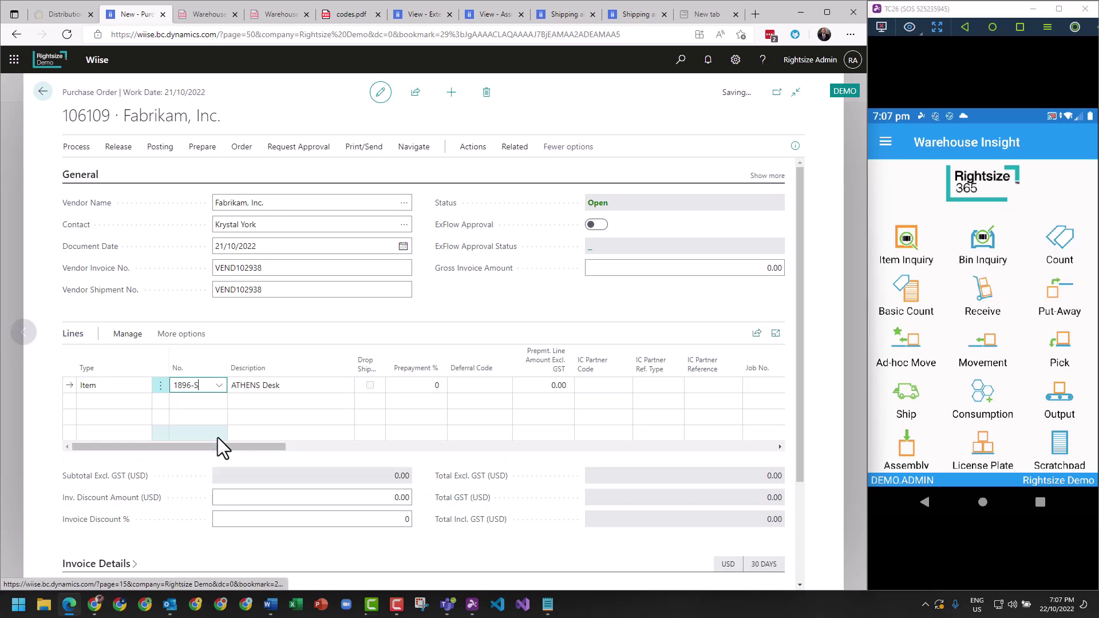
Set Ship-to to Location with location code DEMO and accept the change message
scroll(450, 444, down, 3)
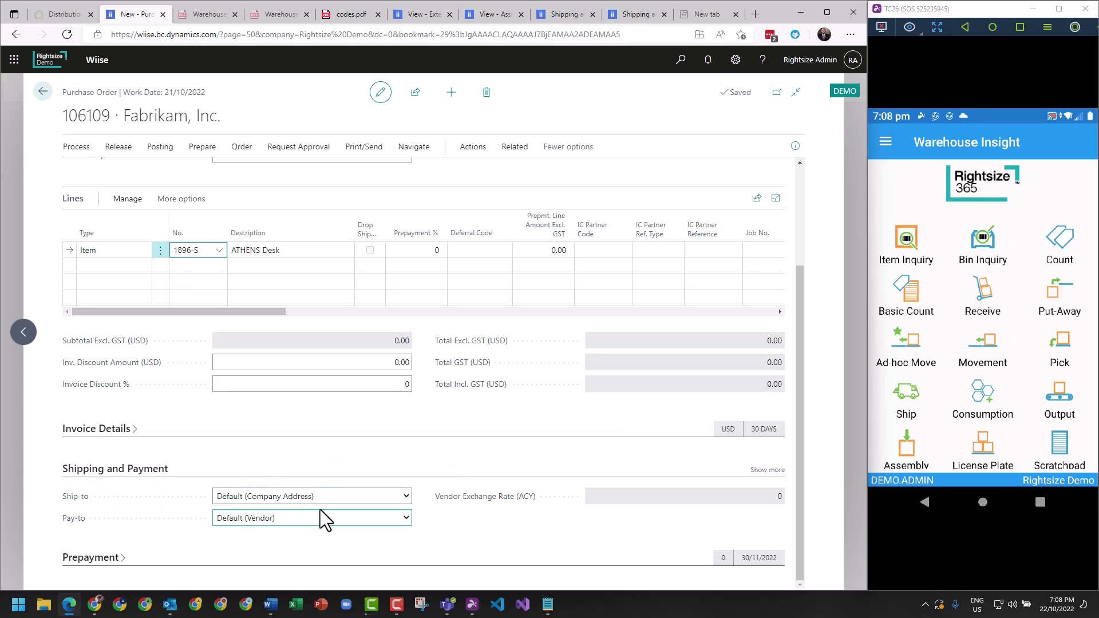
click(321, 493)
click(289, 520)
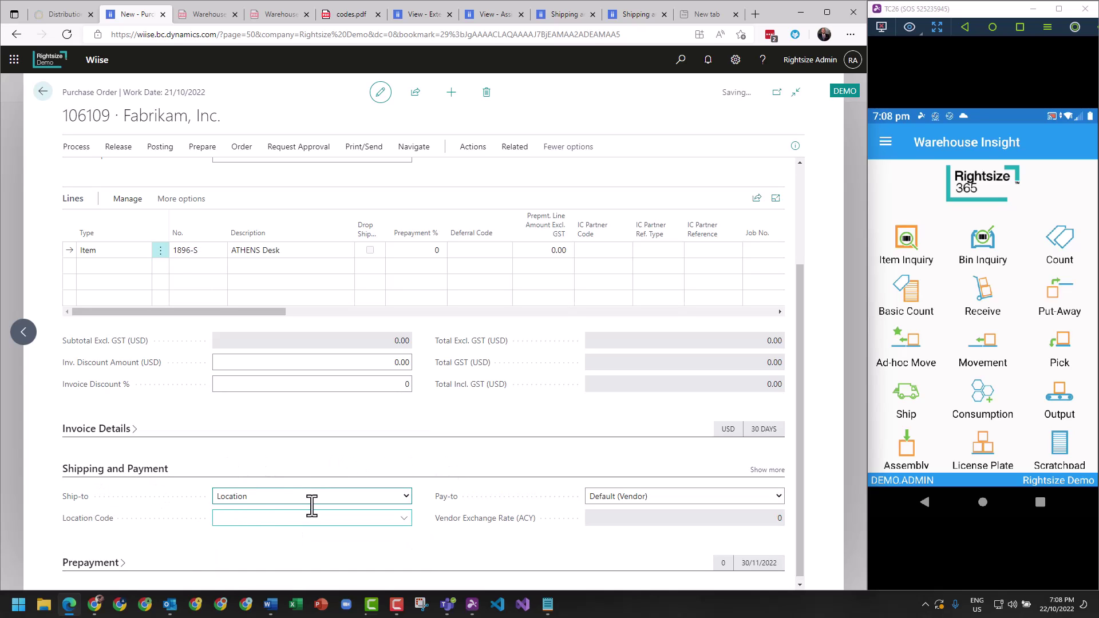
click(404, 519)
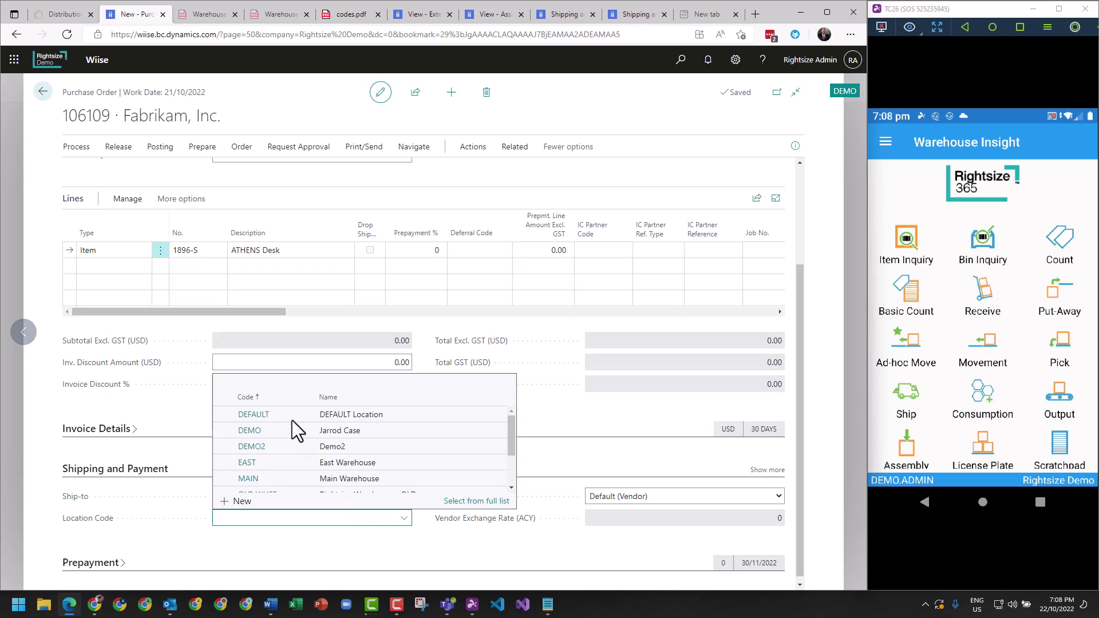
click(244, 431)
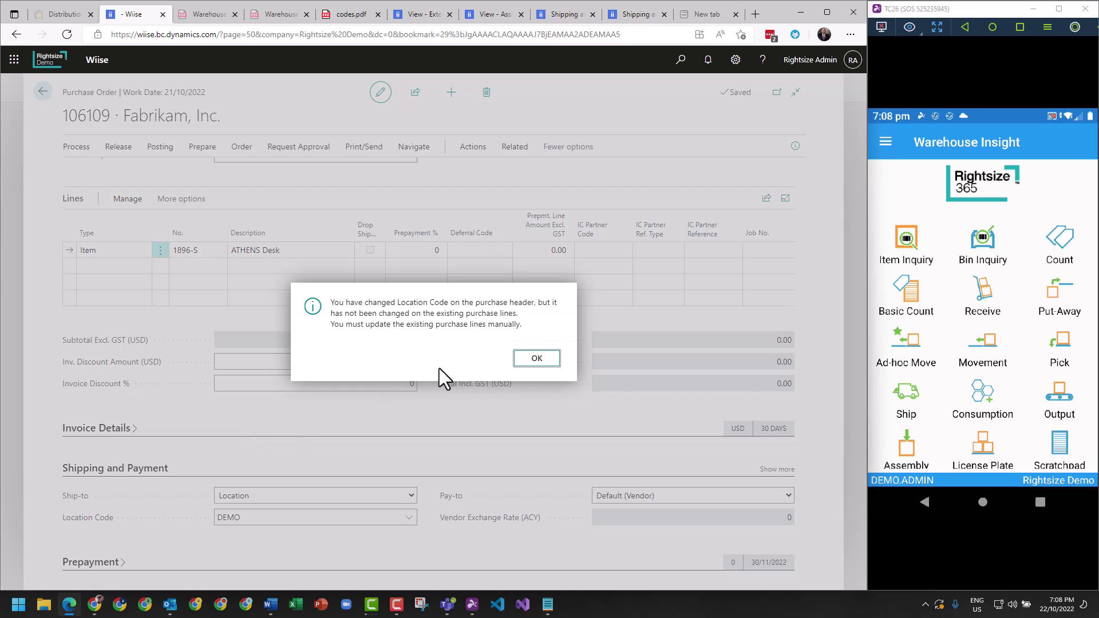
click(537, 358)
Give the desk line location DEMO, GST product posting group GST10 and quantity 300
mouse_move(274, 311)
drag(274, 311, 483, 317)
click(441, 252)
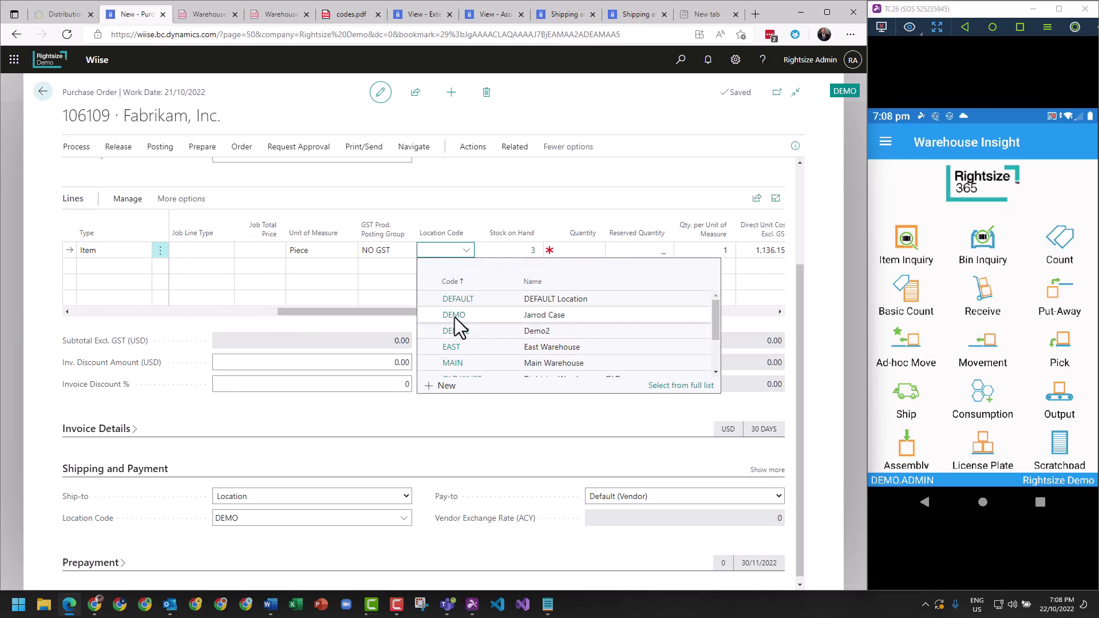
click(454, 316)
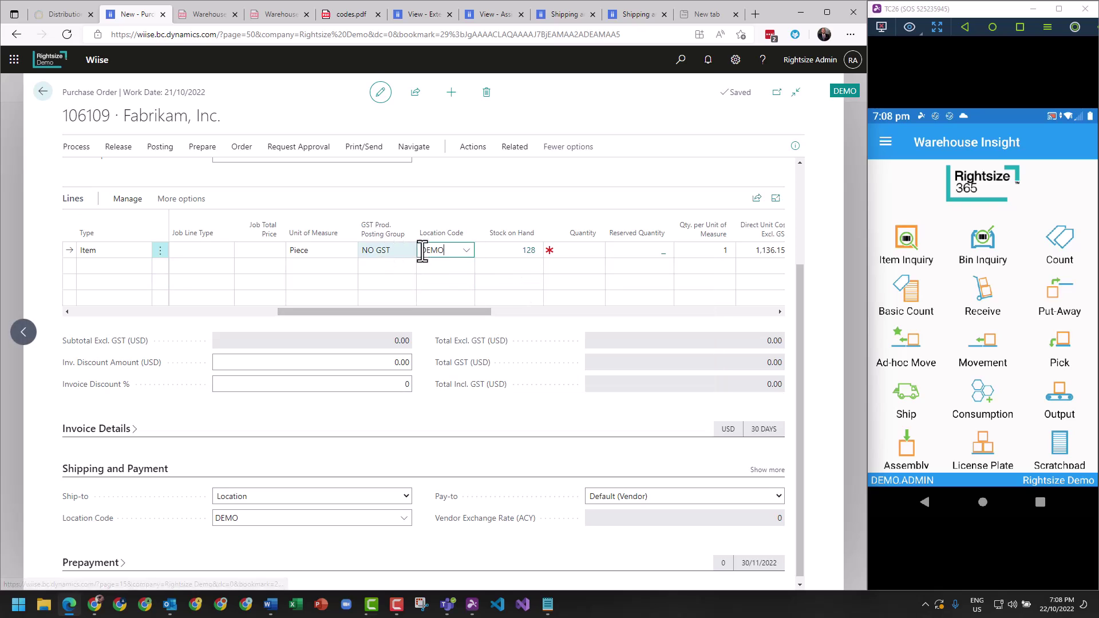
click(391, 252)
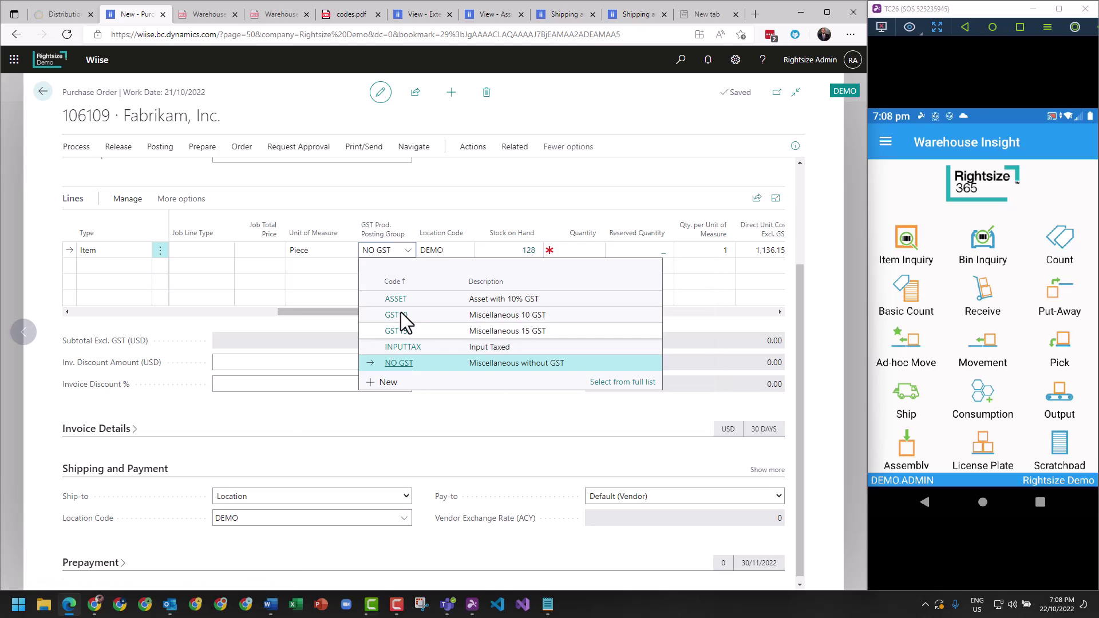
click(393, 315)
click(584, 251)
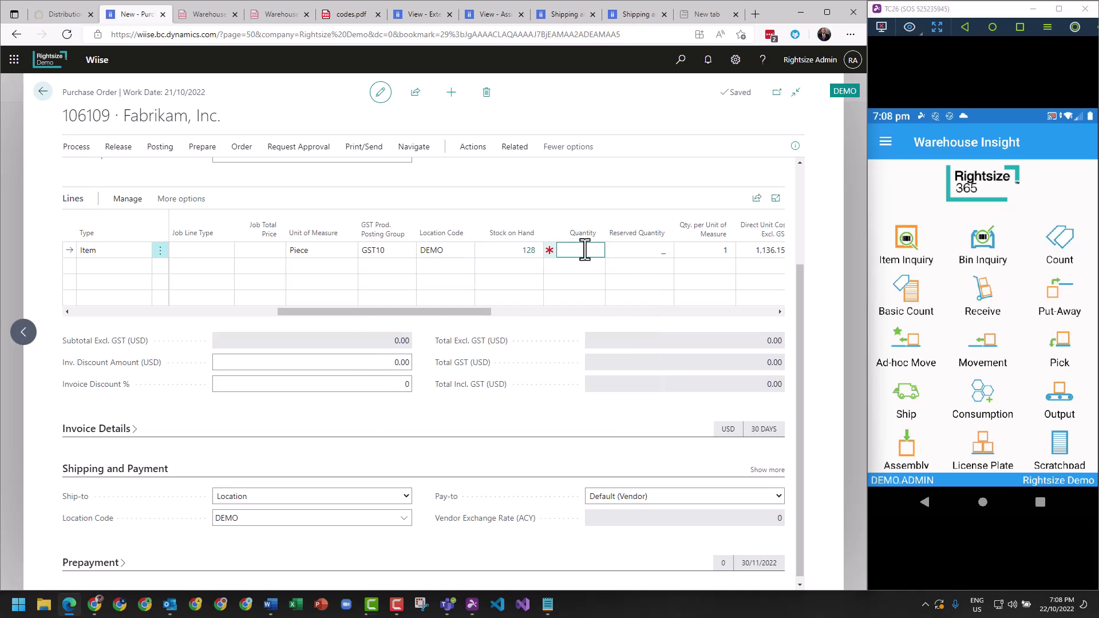
text(300)
click(547, 191)
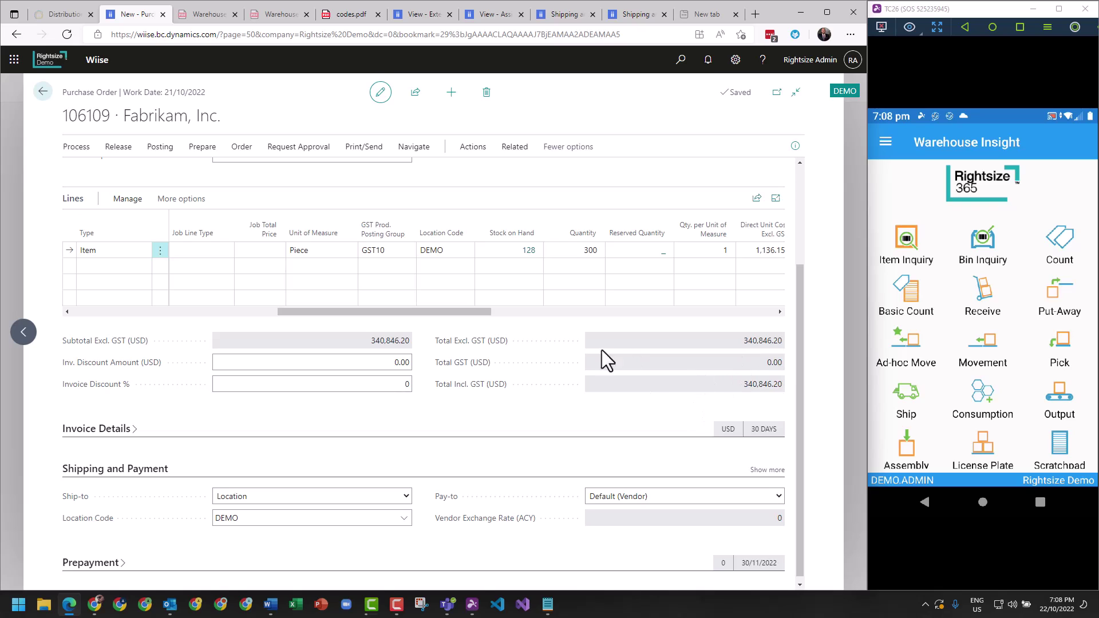
scroll(469, 314, up, 5)
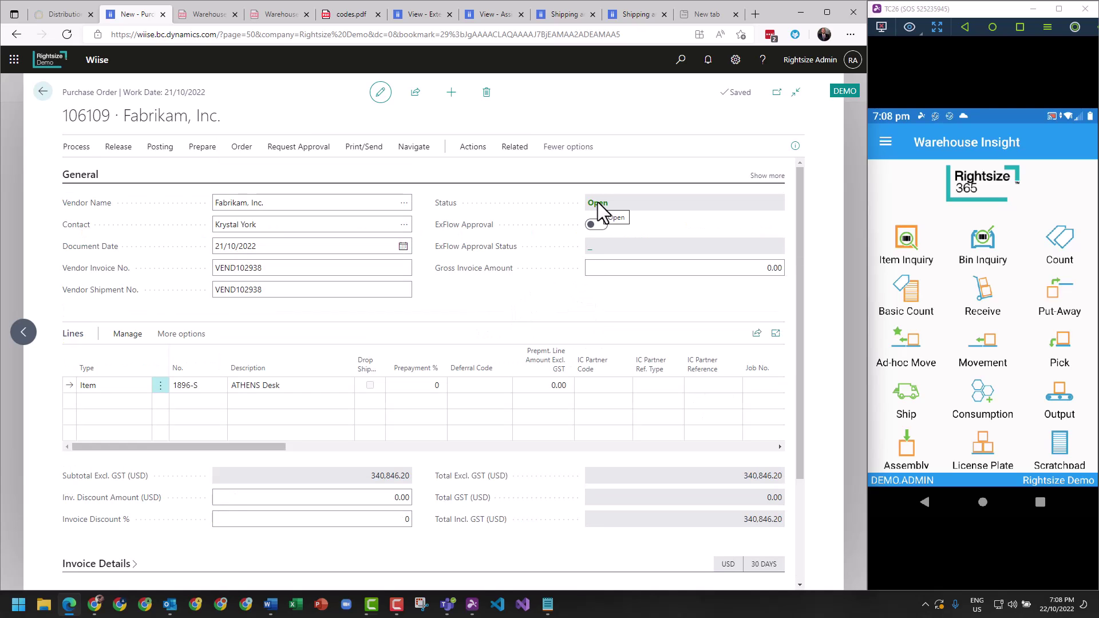
Open Receive on the device and release the purchase order in Business Central
click(988, 306)
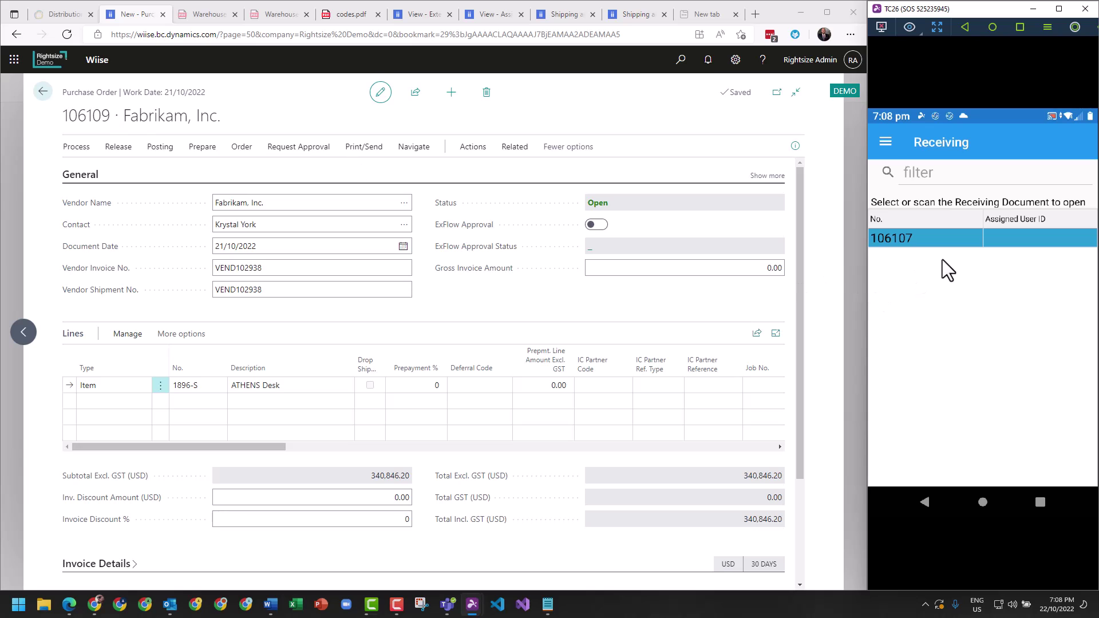
click(513, 304)
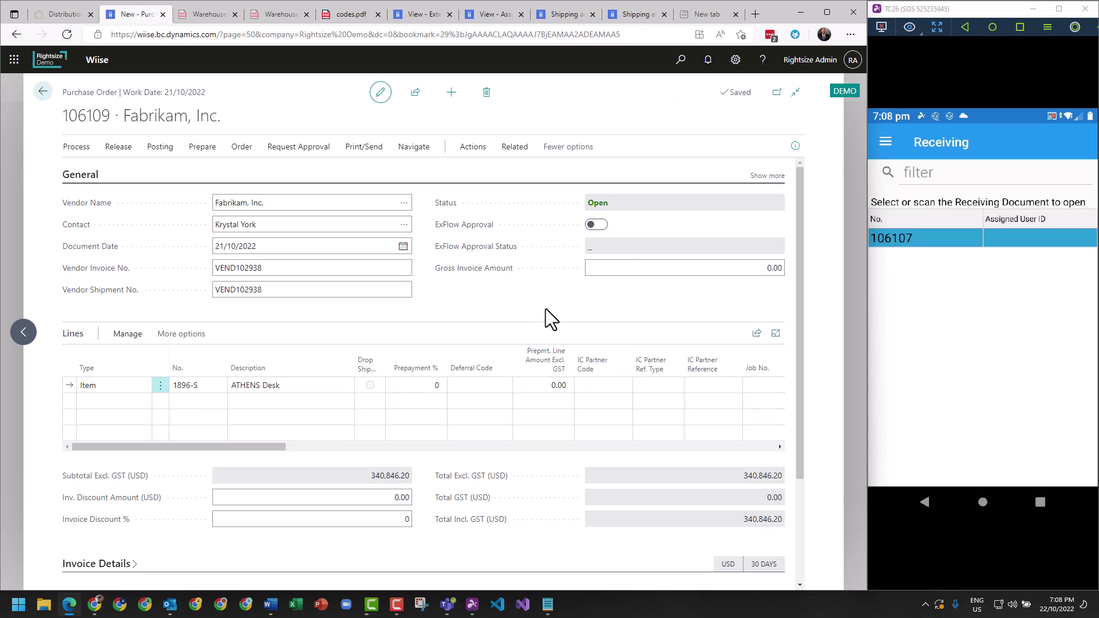
click(113, 152)
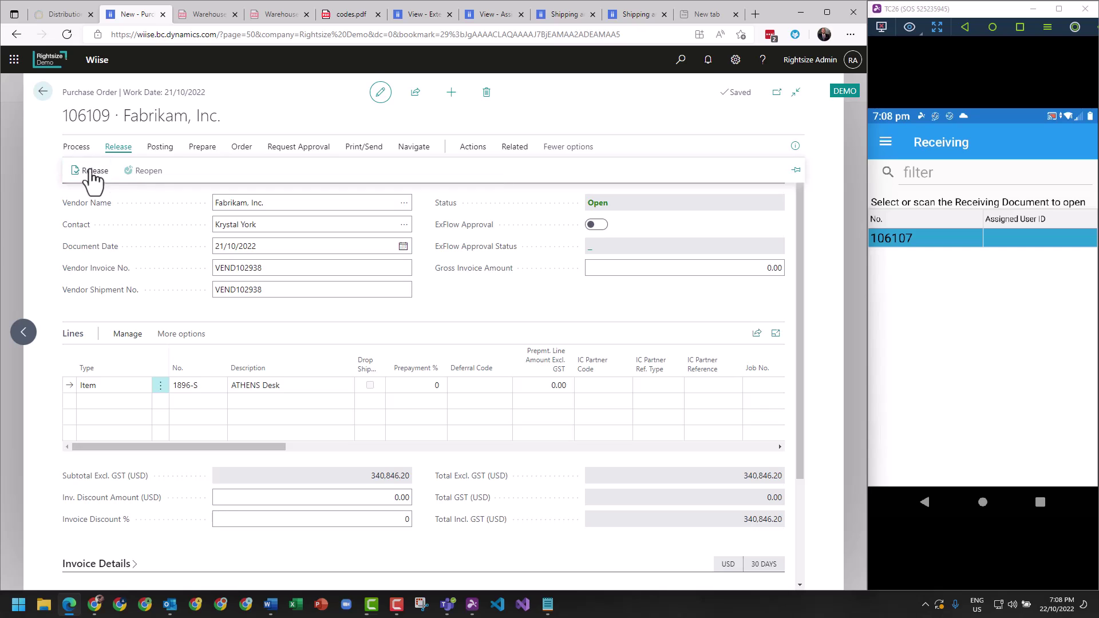
click(92, 171)
Select order 106109 in the device's Receiving document list
click(922, 491)
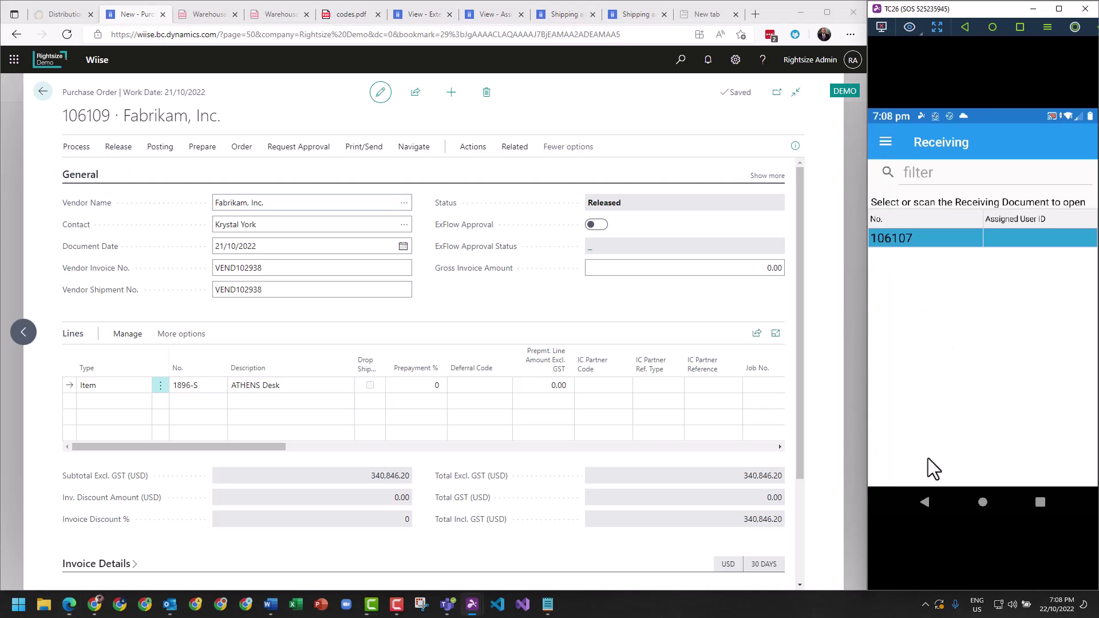
click(924, 502)
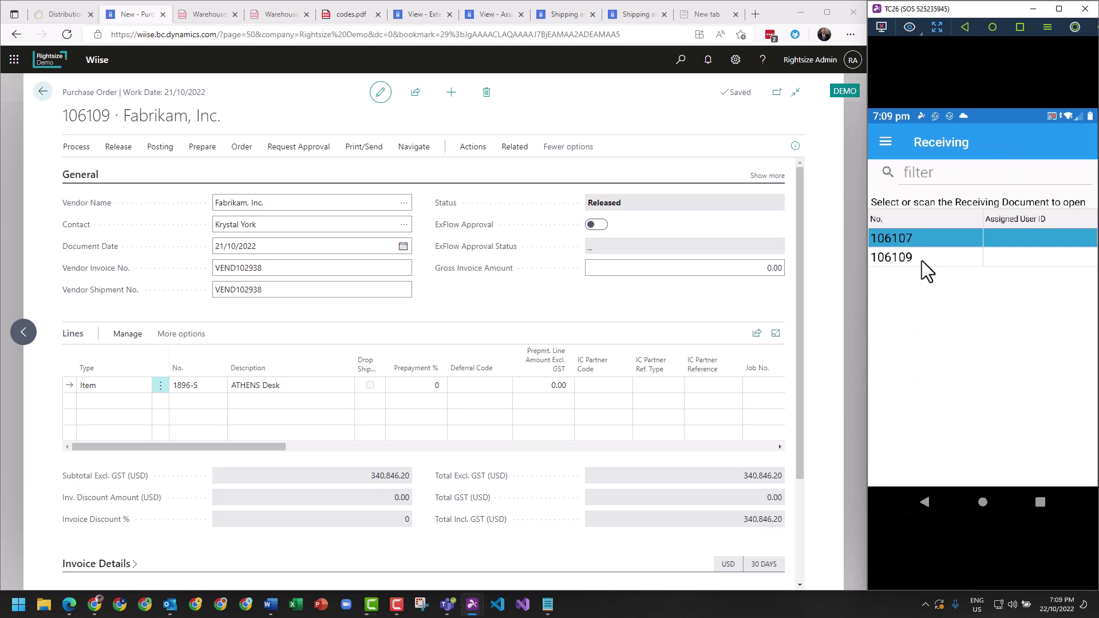
click(916, 259)
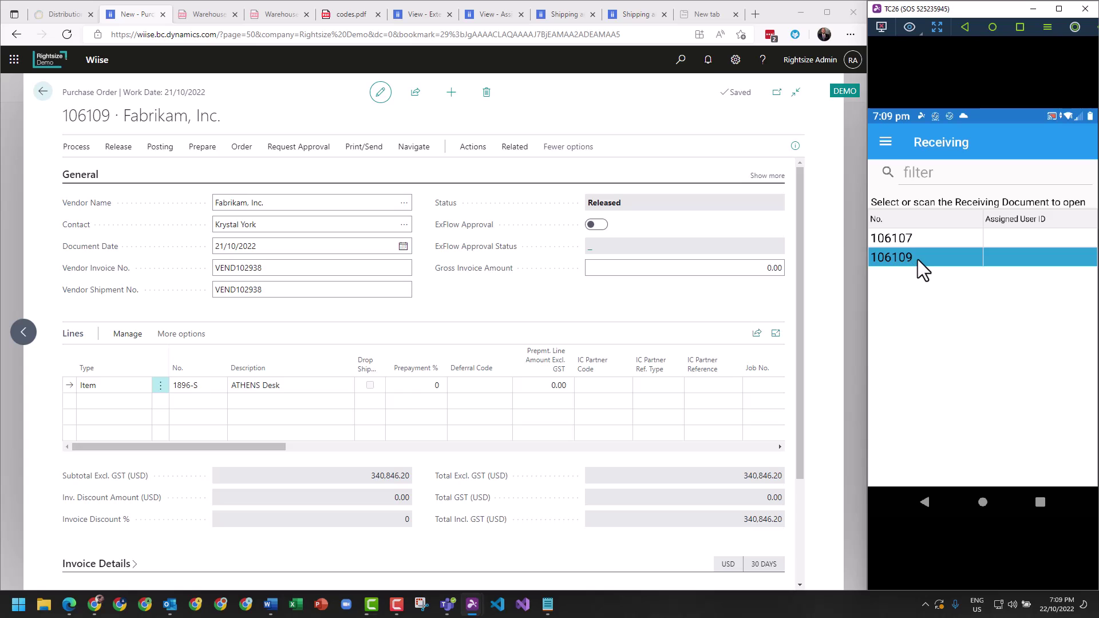
Show the Vendor Name column, moved three places up, and the Due Date column
click(891, 218)
click(929, 321)
click(925, 356)
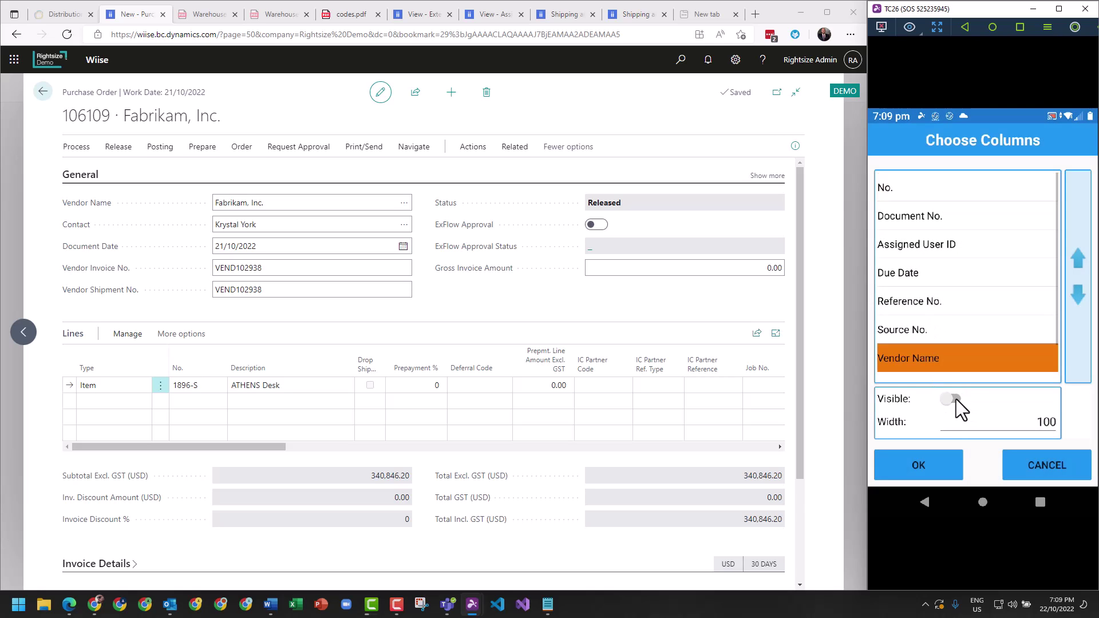
click(952, 398)
click(1076, 262)
click(1077, 262)
click(1076, 263)
click(1076, 263)
click(1076, 263)
click(911, 336)
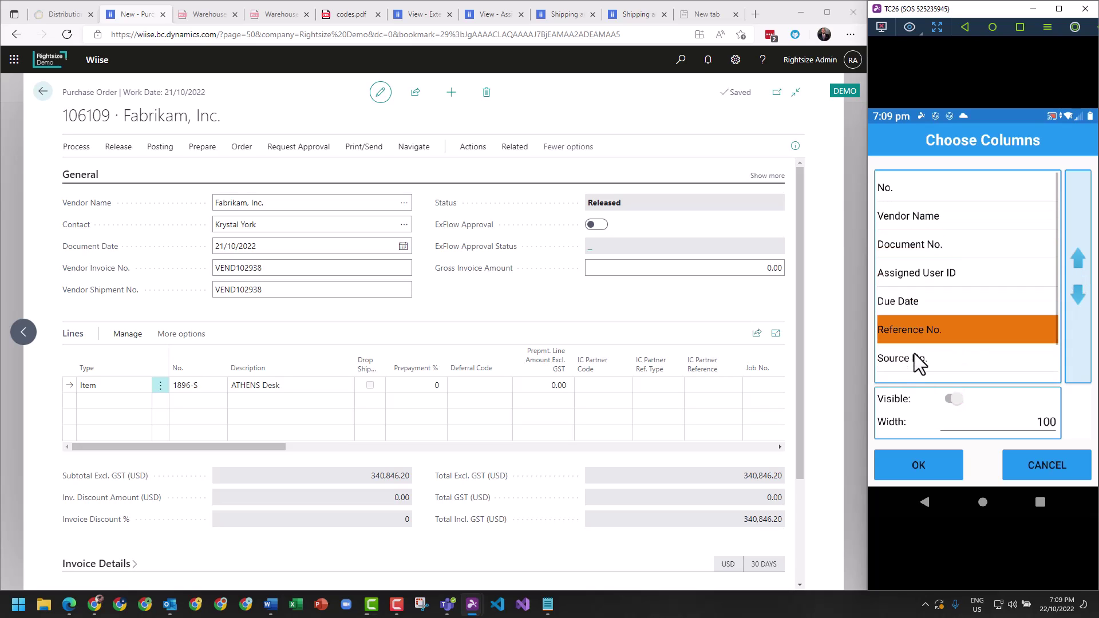
click(921, 297)
click(951, 398)
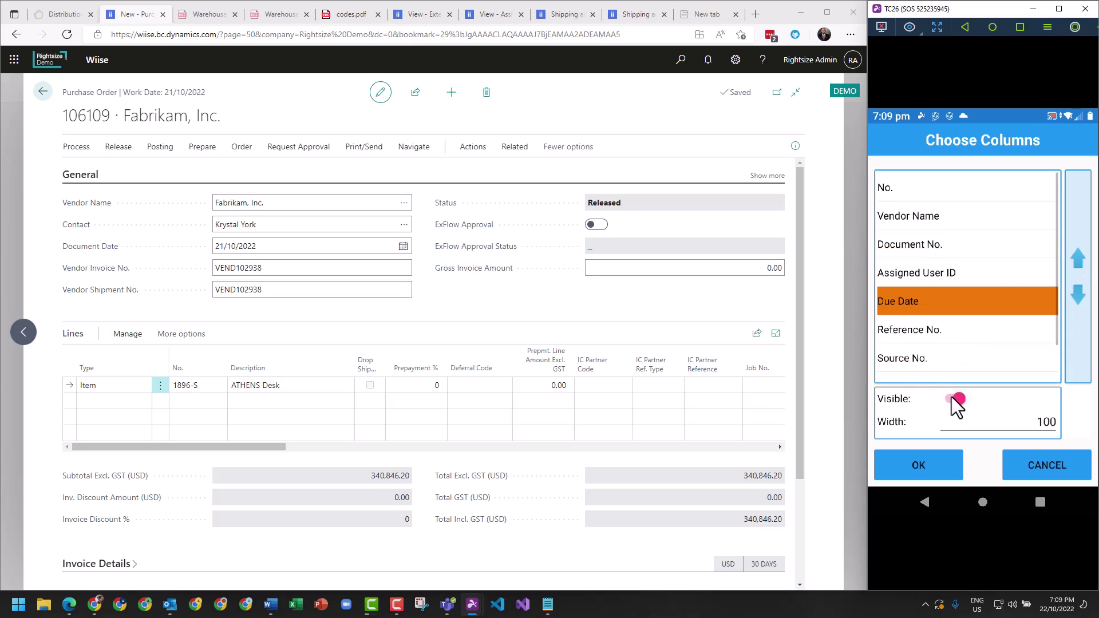
Narrow the No. column to width 80, apply the layout, and select receipt 106109
click(917, 194)
click(1044, 423)
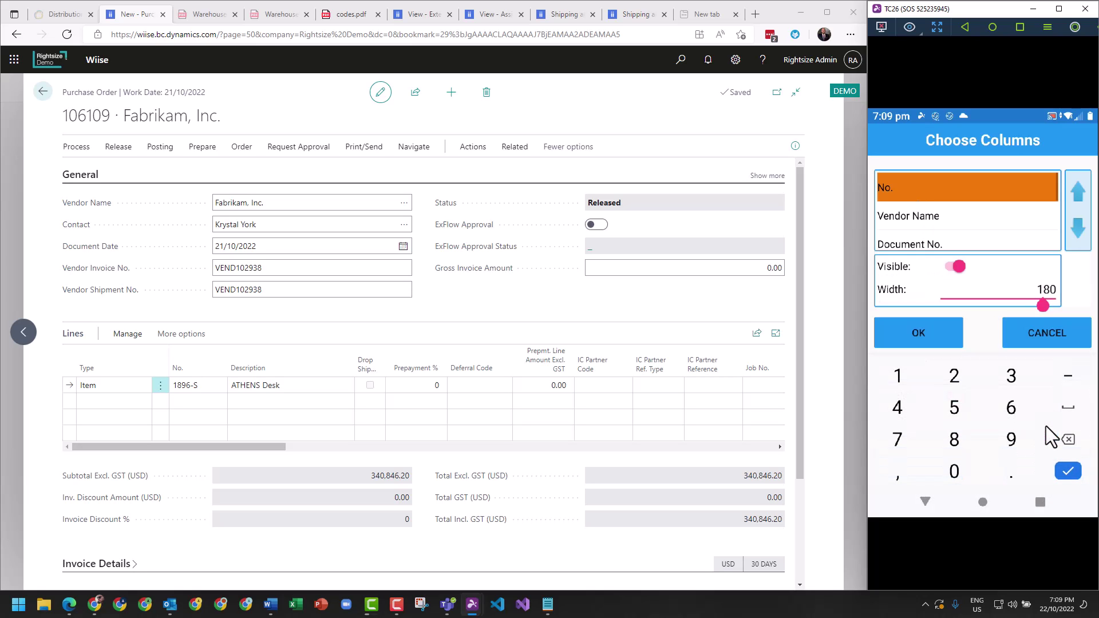
click(1046, 426)
click(938, 329)
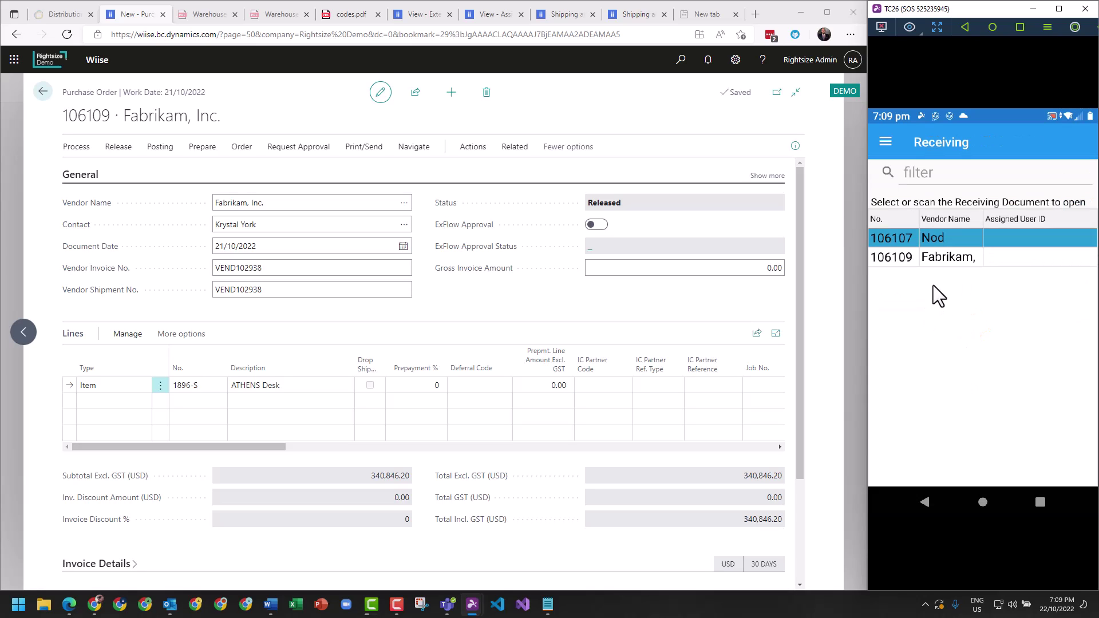
drag(1053, 258, 1087, 270)
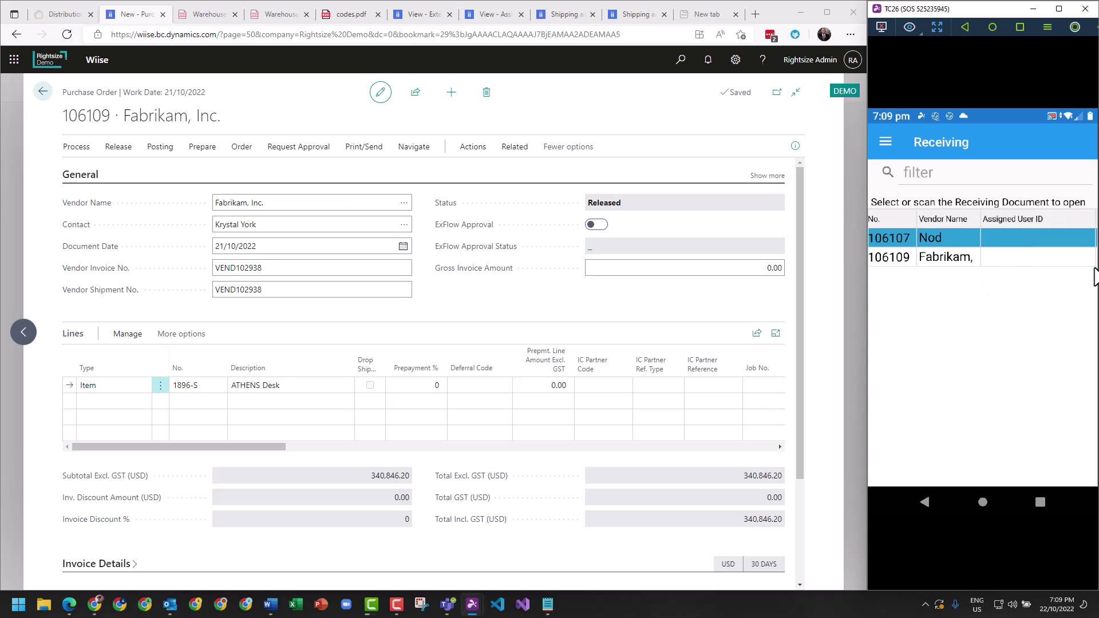
click(917, 258)
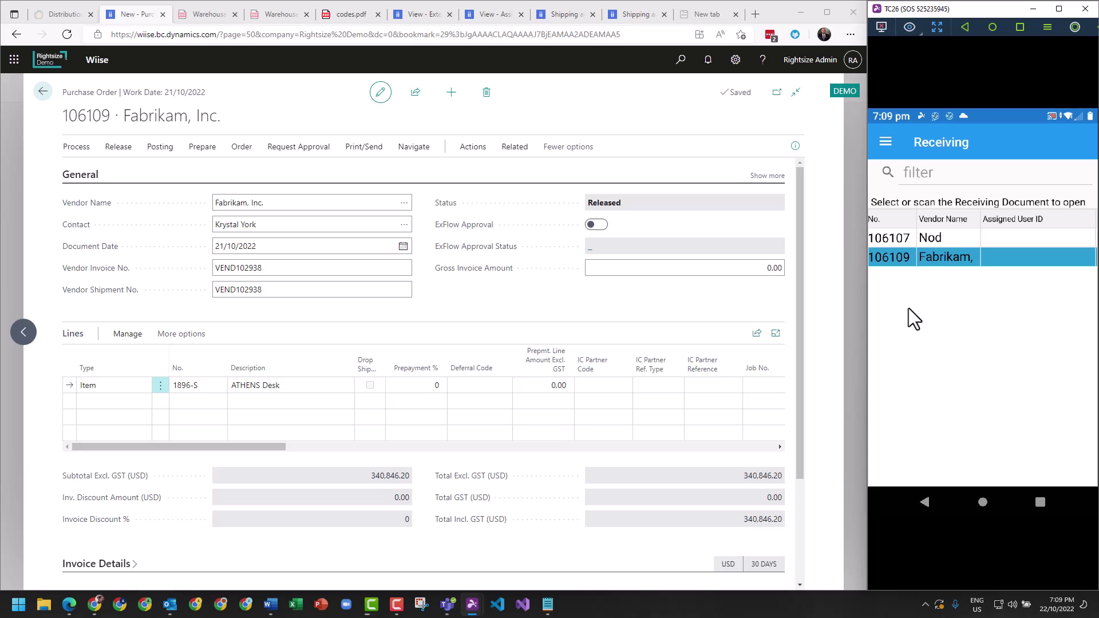
Receive 300 PCS of ATHENS Desk 1896-S on receipt 106109 by scanning its QR code
click(897, 262)
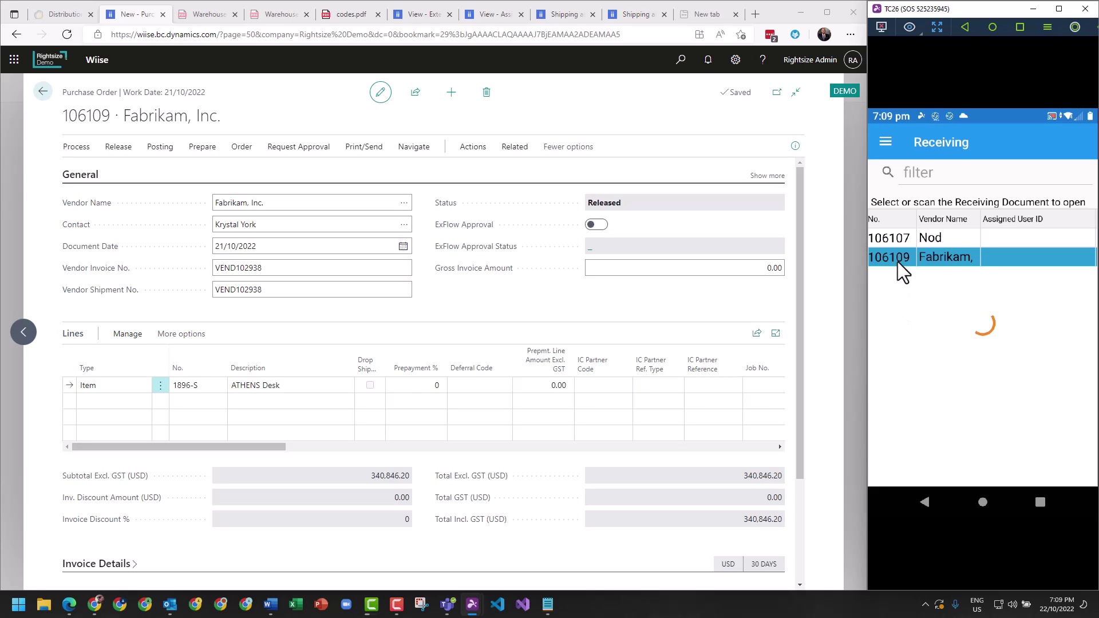
click(348, 16)
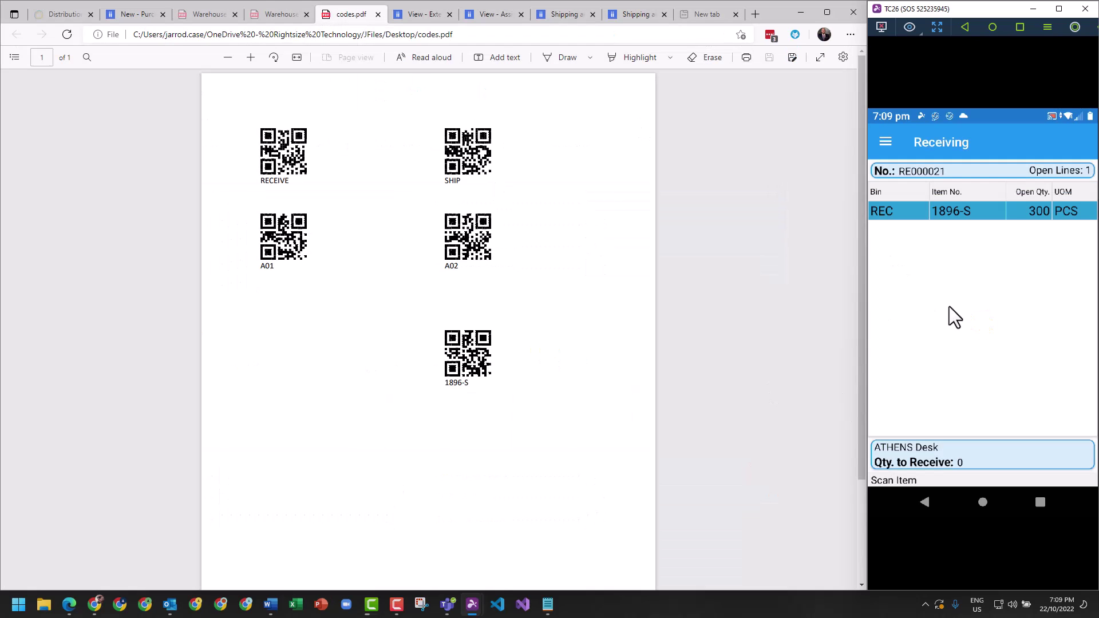
click(913, 455)
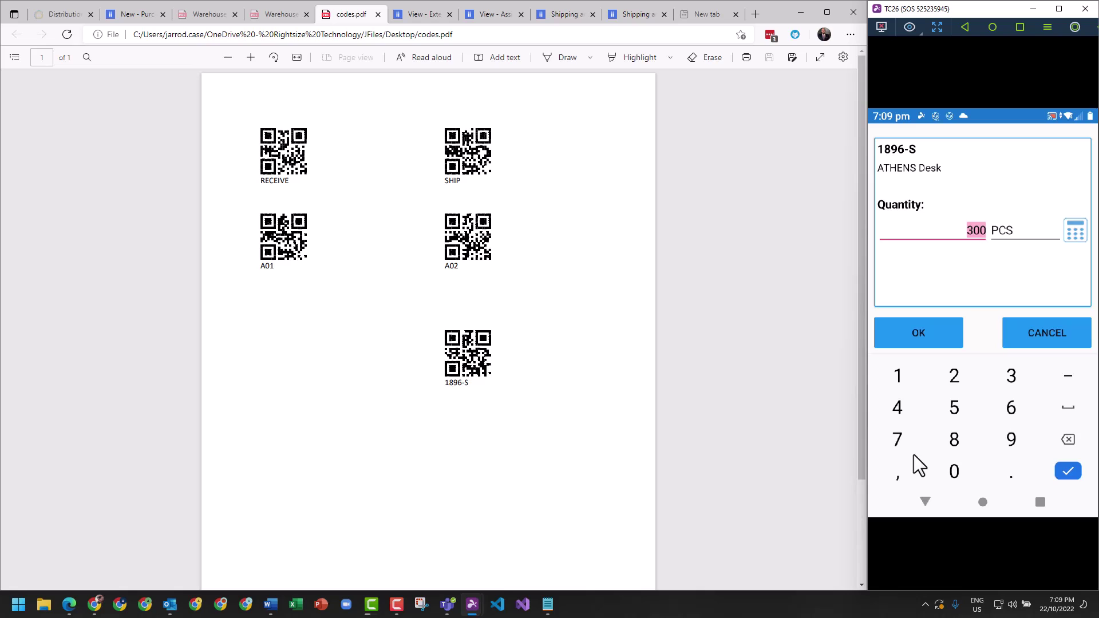
key(Tab)
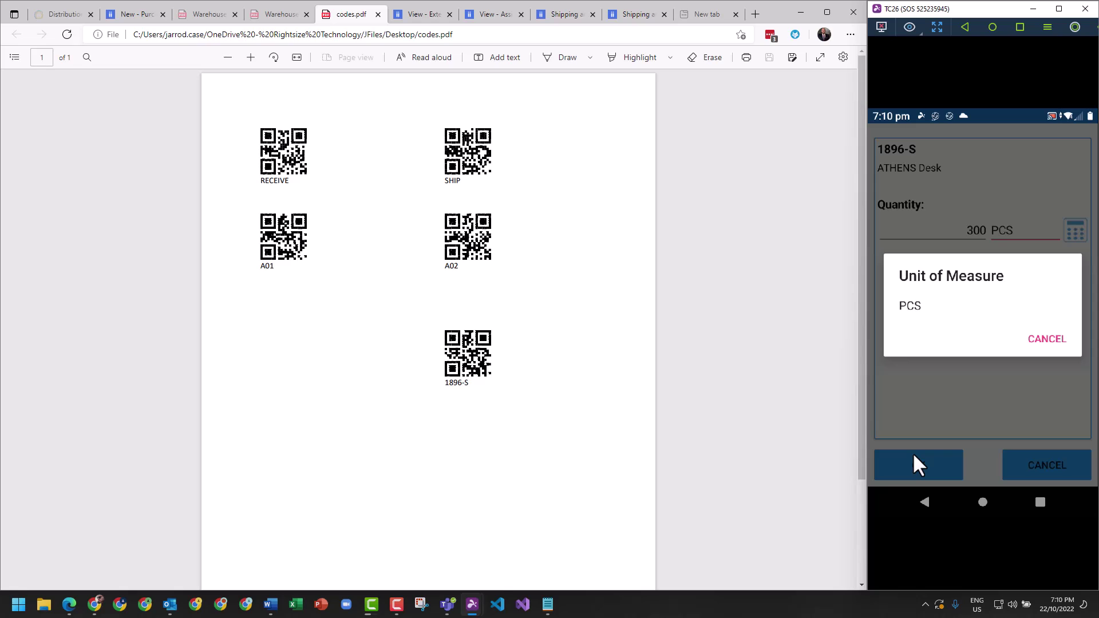
click(912, 453)
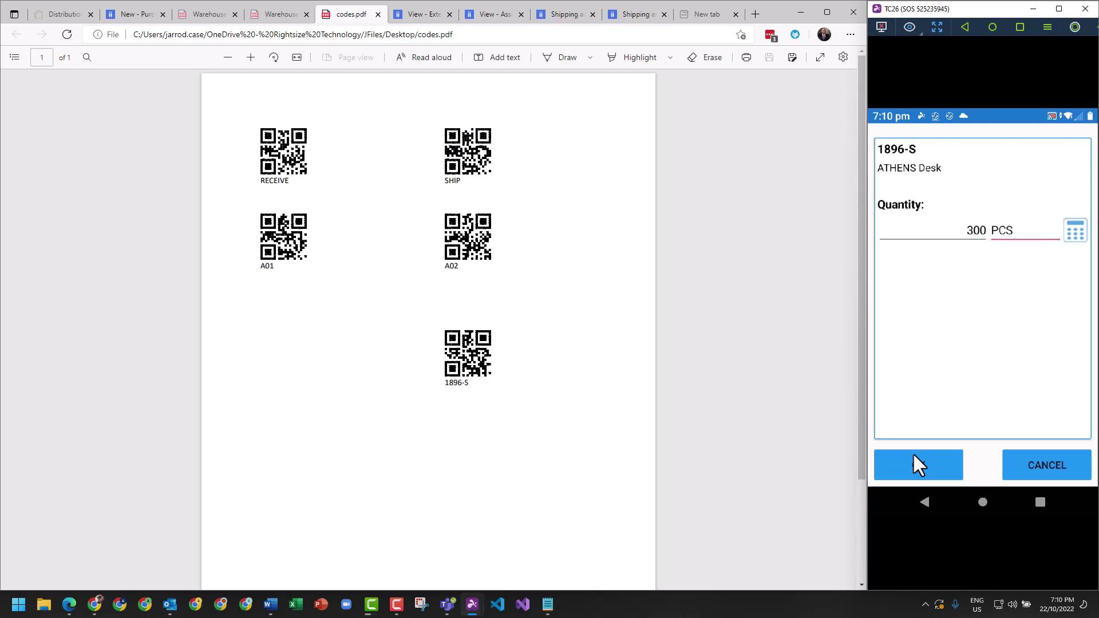
click(912, 453)
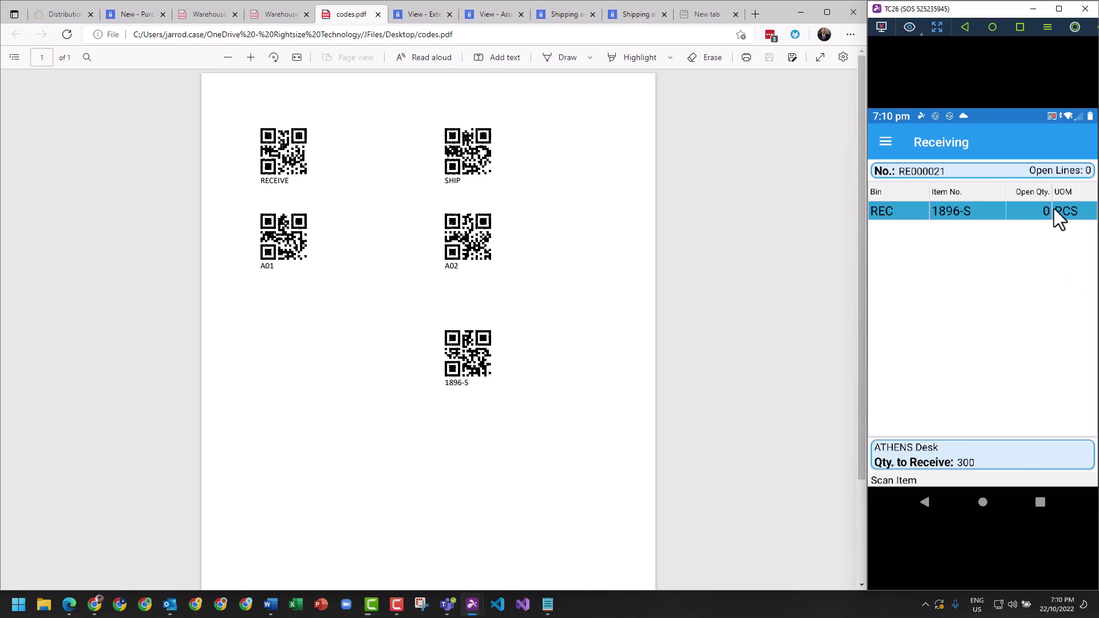
click(139, 13)
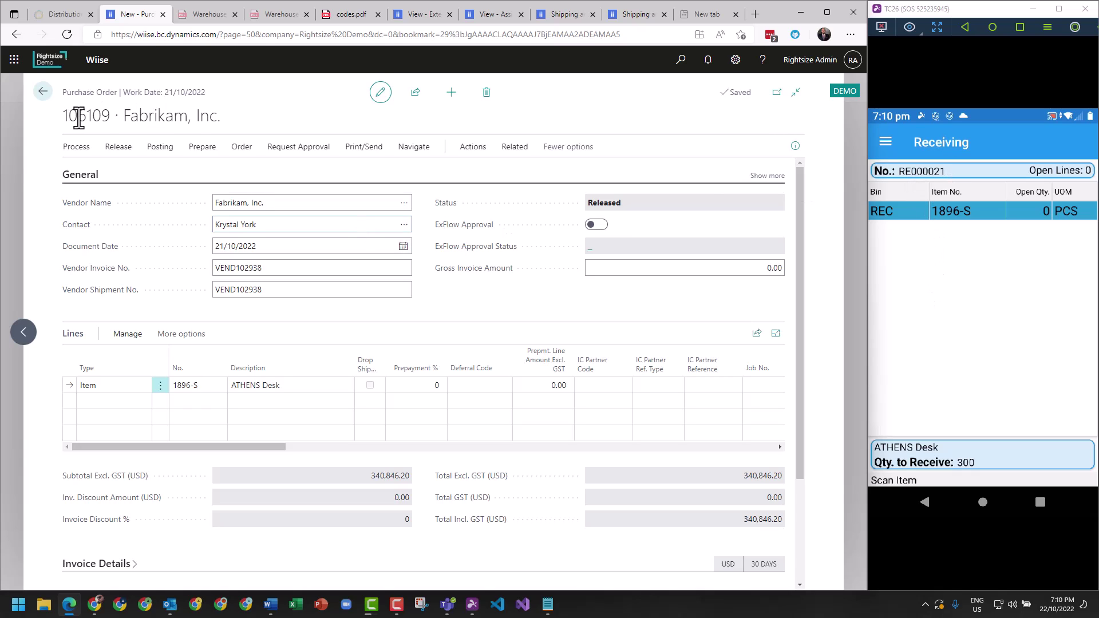
drag(77, 115, 202, 116)
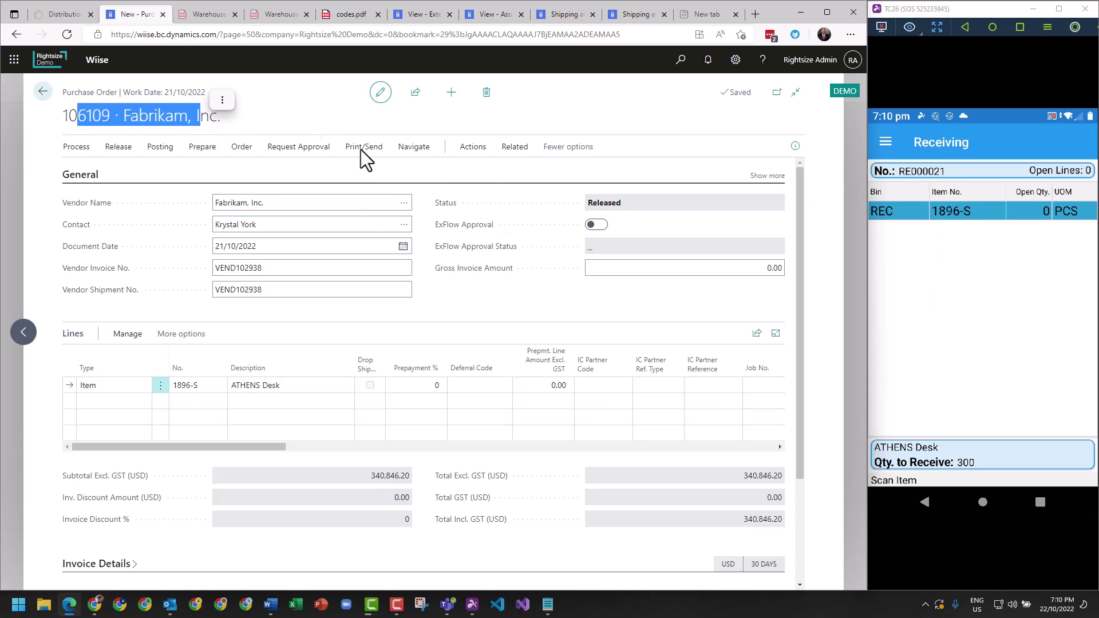
click(515, 149)
click(248, 171)
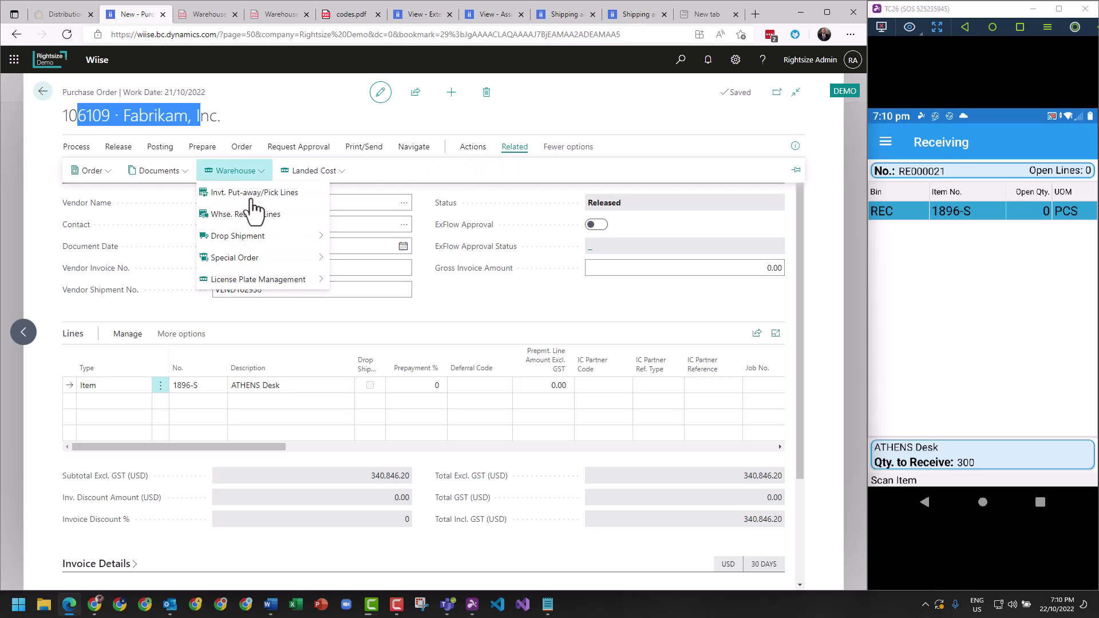
click(254, 215)
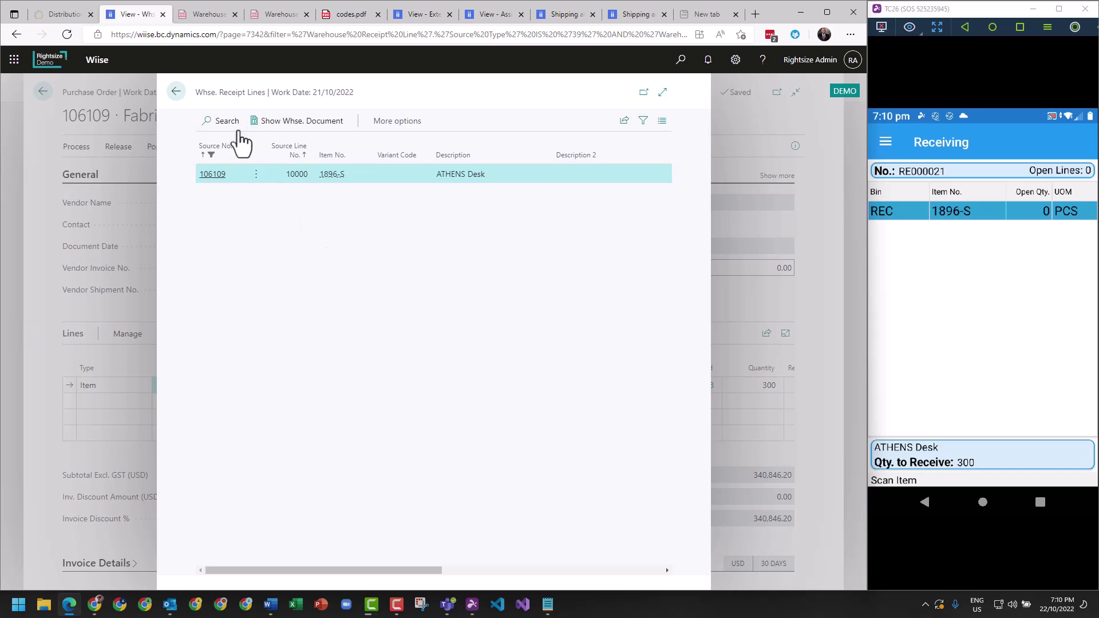
click(282, 122)
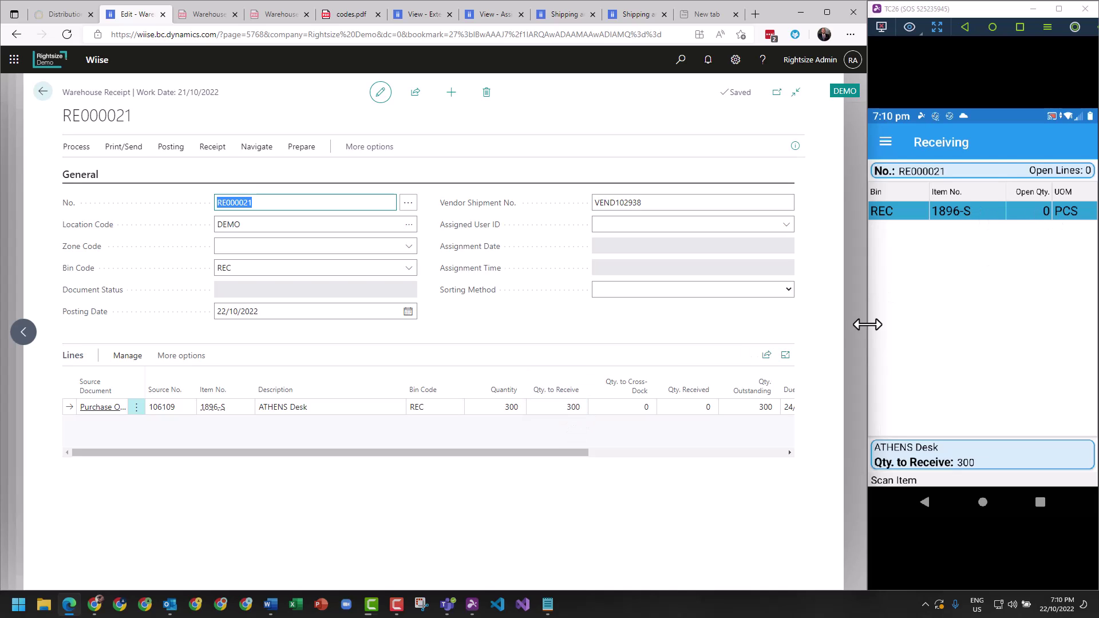
click(42, 92)
click(43, 92)
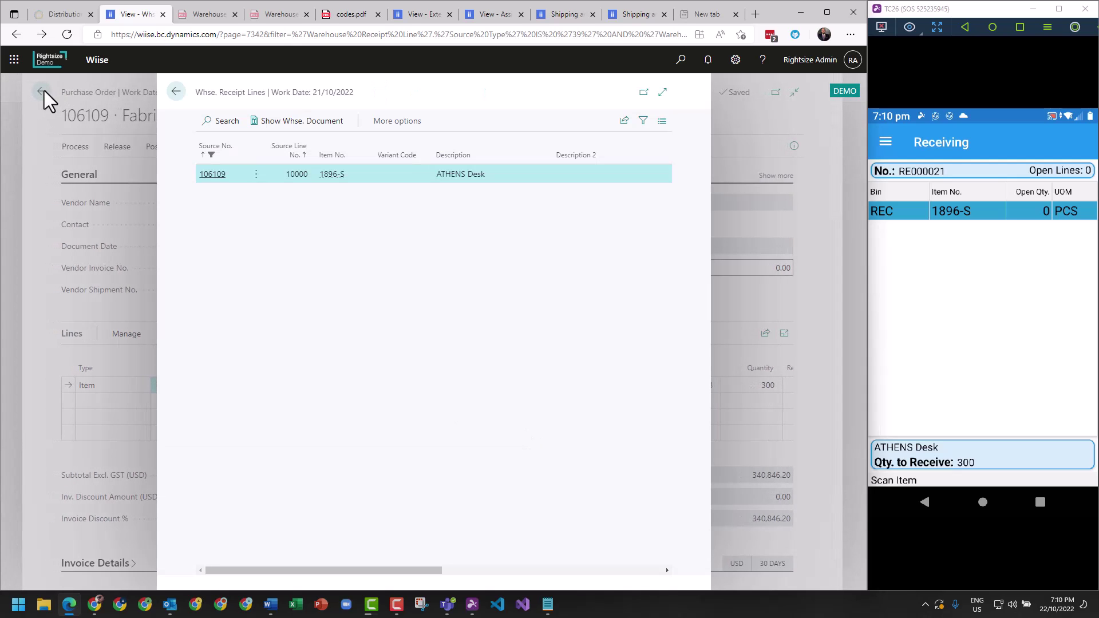
click(44, 90)
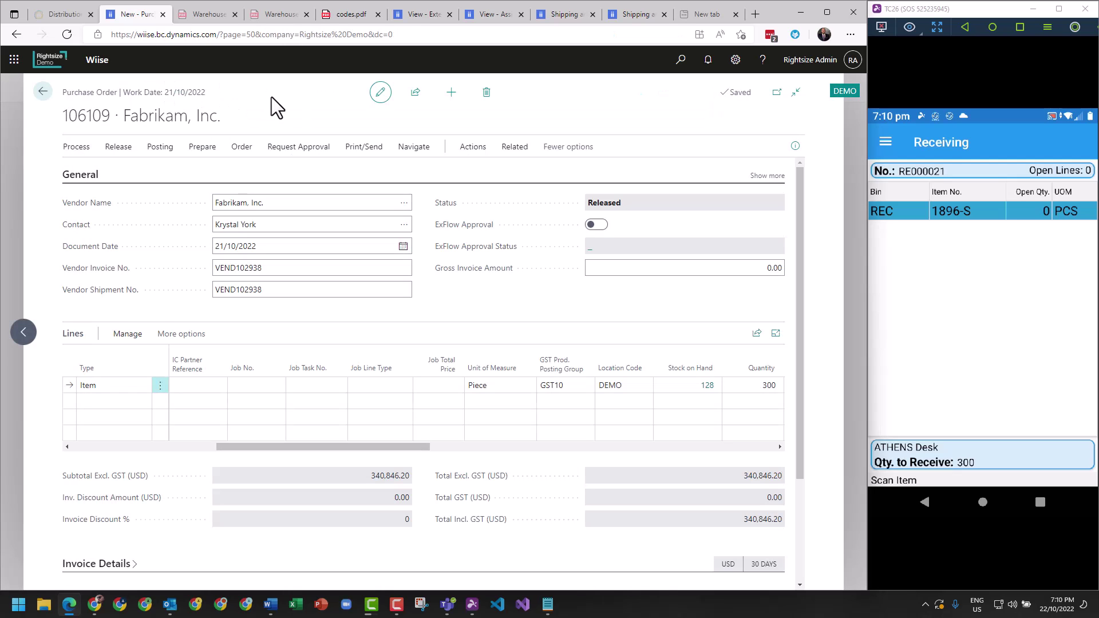
click(885, 142)
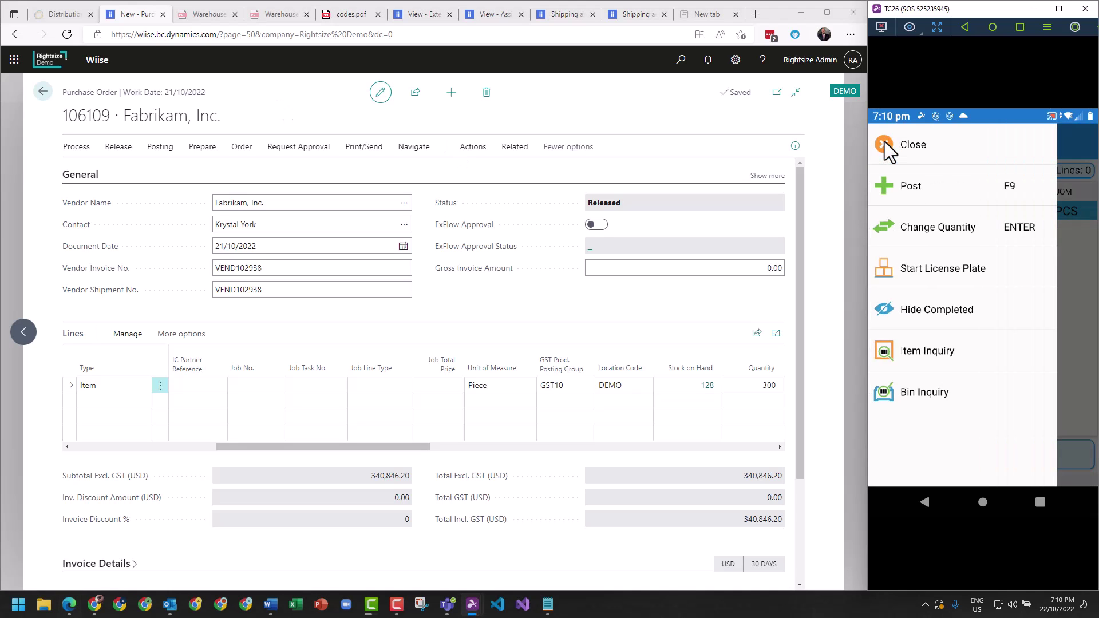
click(919, 190)
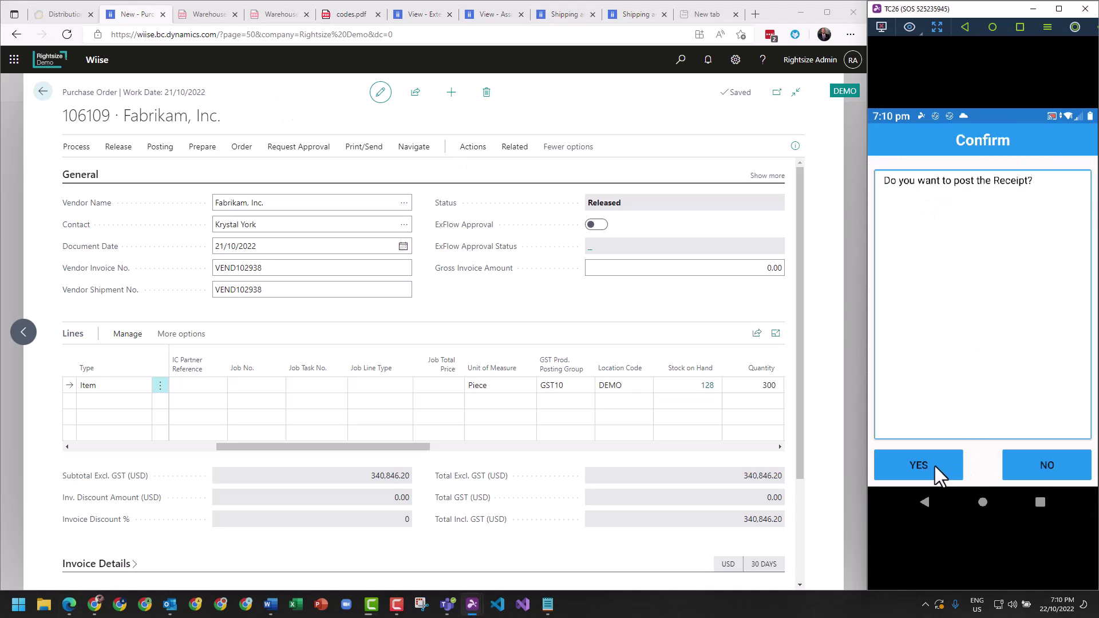
click(918, 465)
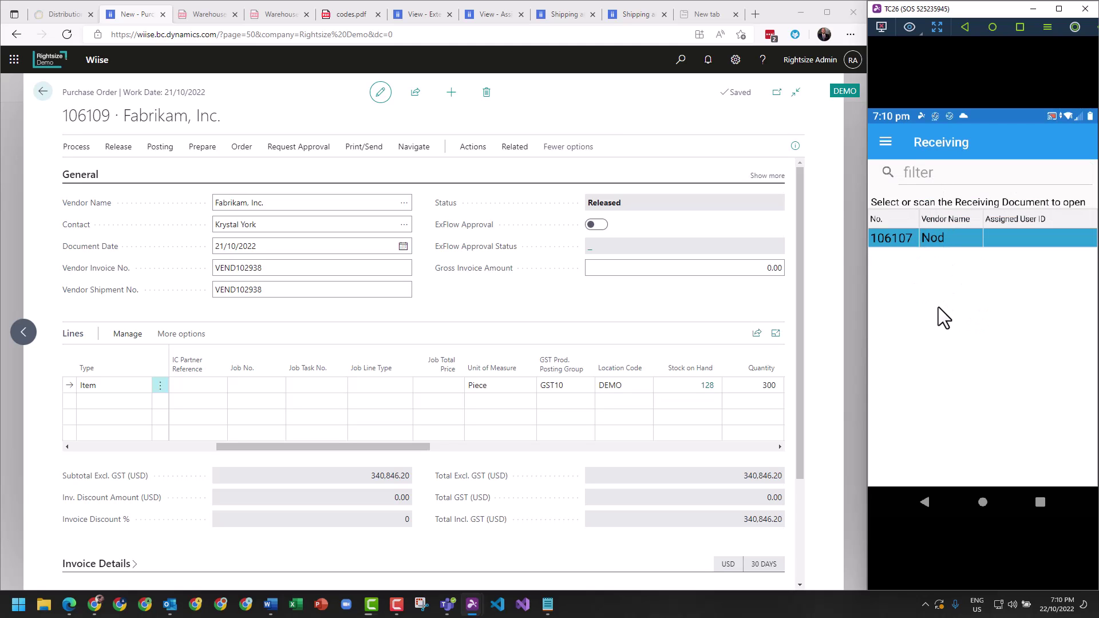
click(444, 318)
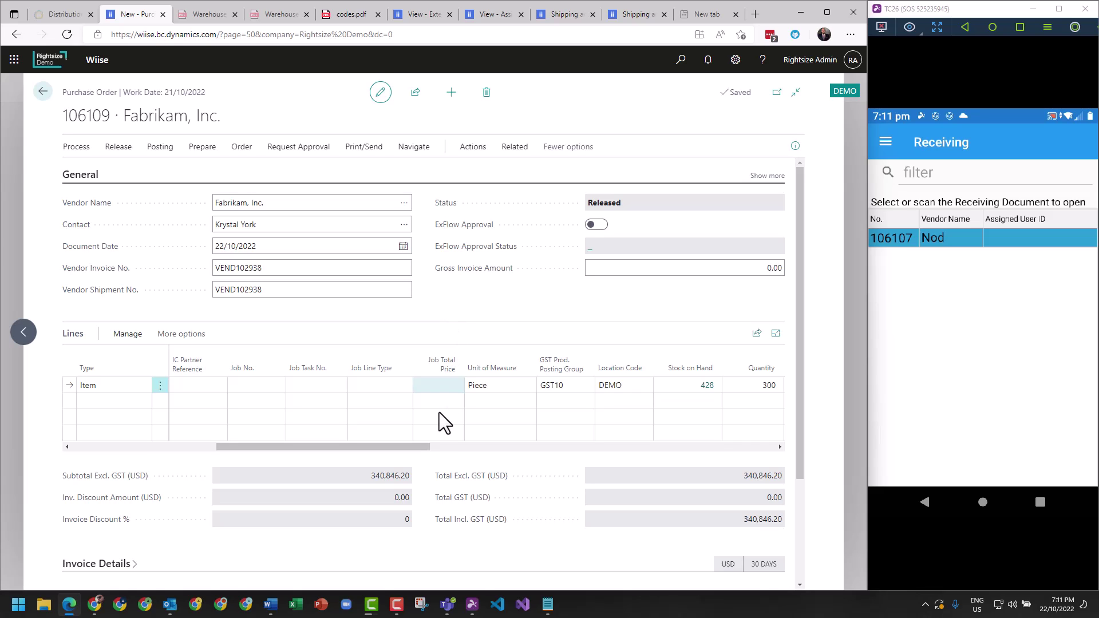
click(450, 447)
drag(452, 447, 500, 445)
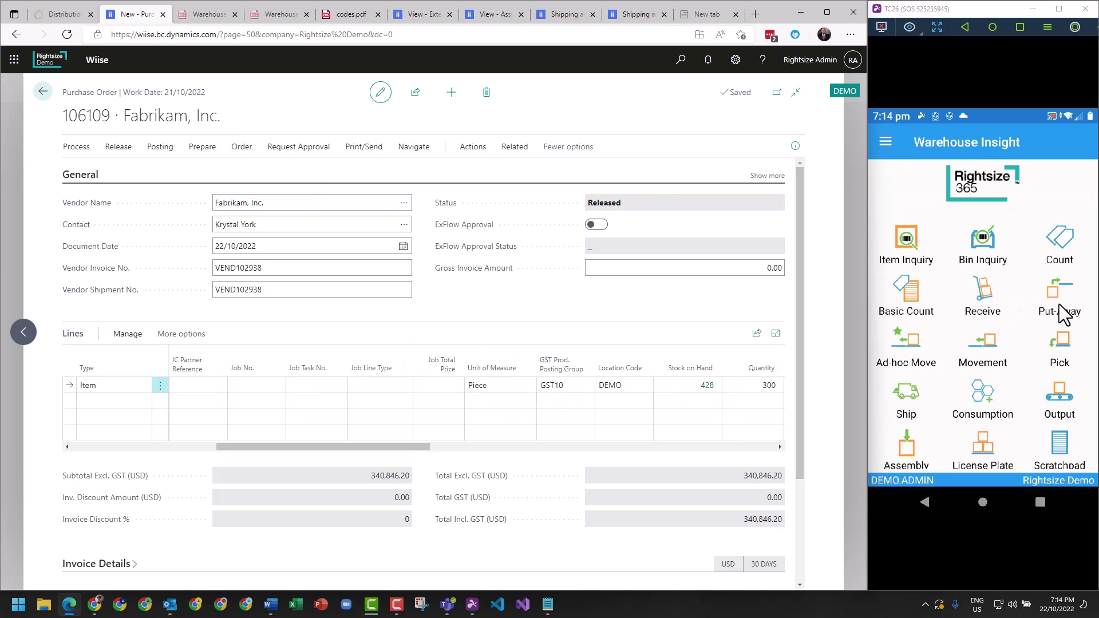
Open put-away document 106109 on the device and show the codes.pdf QR sheet
click(1055, 298)
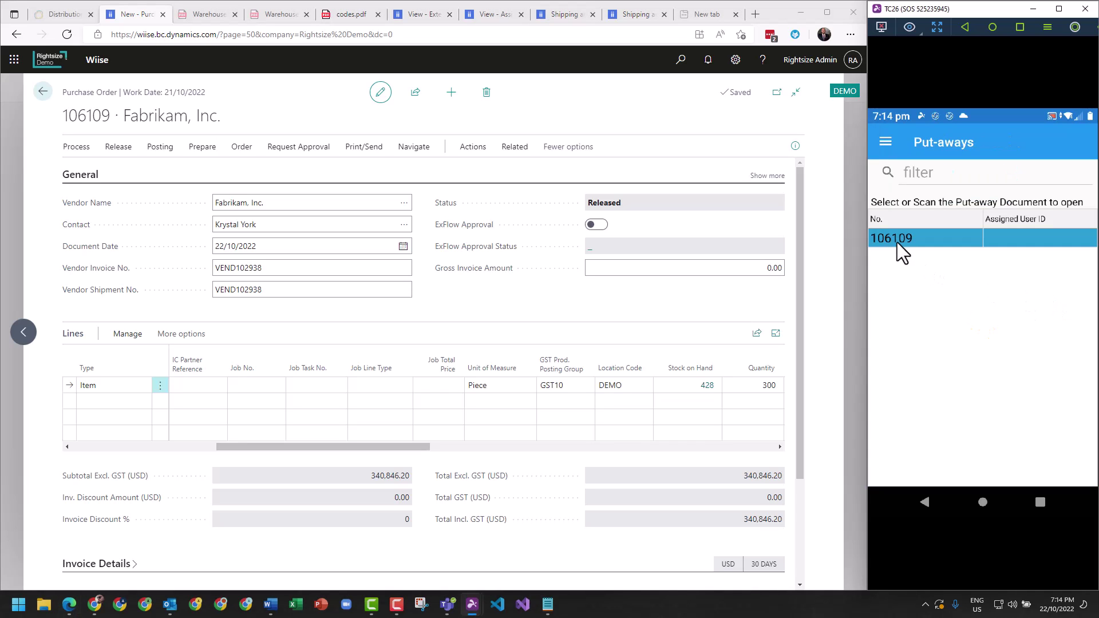
click(898, 240)
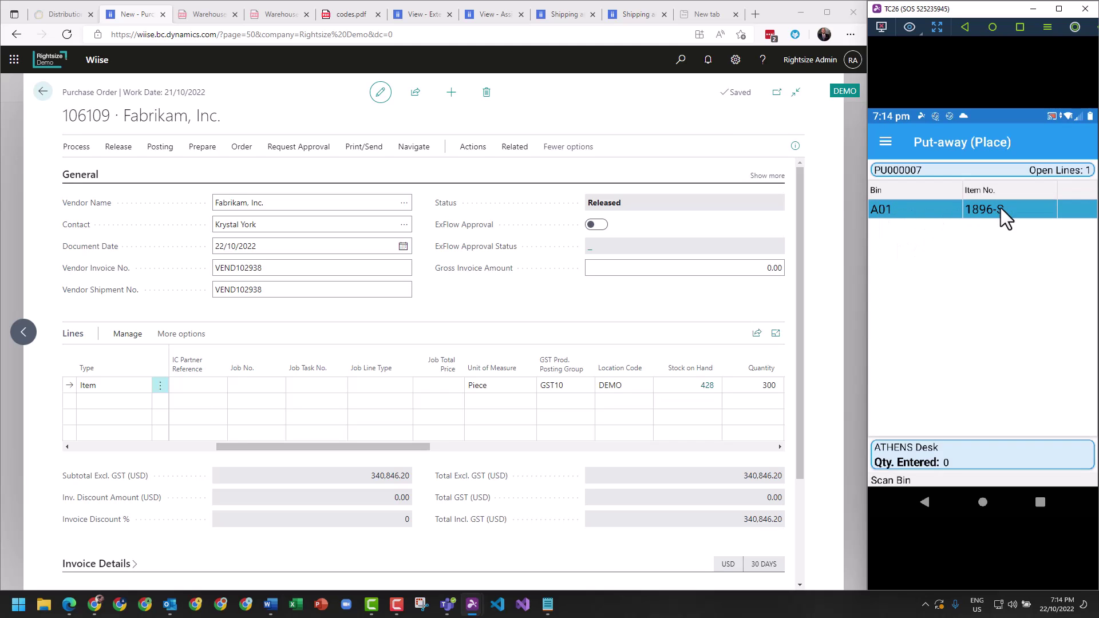
mouse_move(1039, 211)
mouse_down()
mouse_move(923, 214)
mouse_move(1035, 211)
mouse_up()
drag(922, 220, 1069, 215)
click(349, 15)
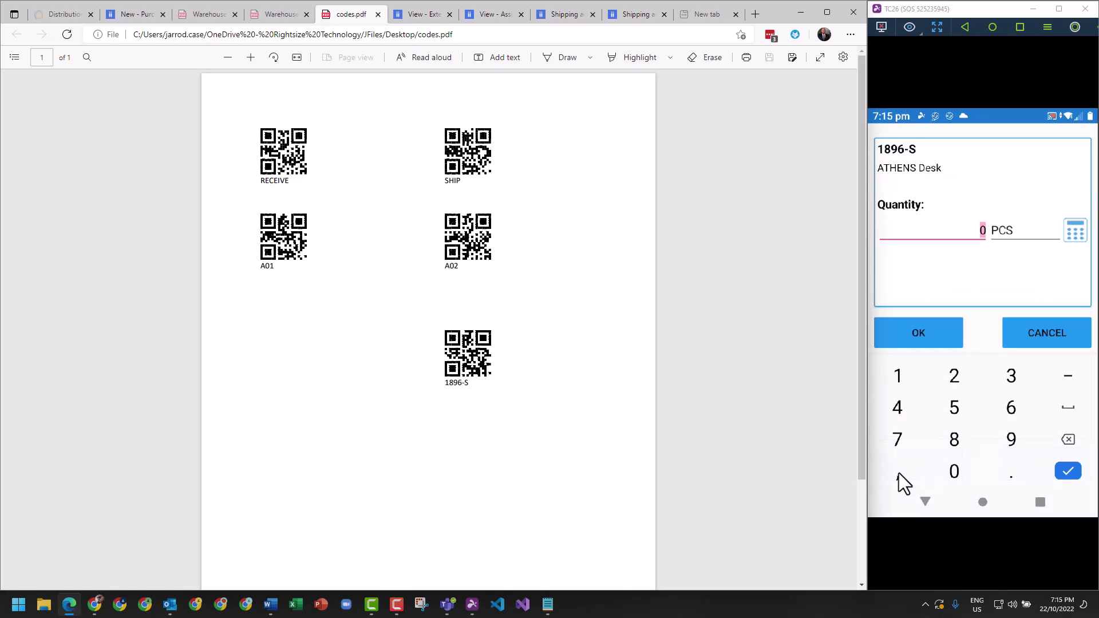
Place 150 desks in bin A01 and split the put-away line
text(150)
key(Return)
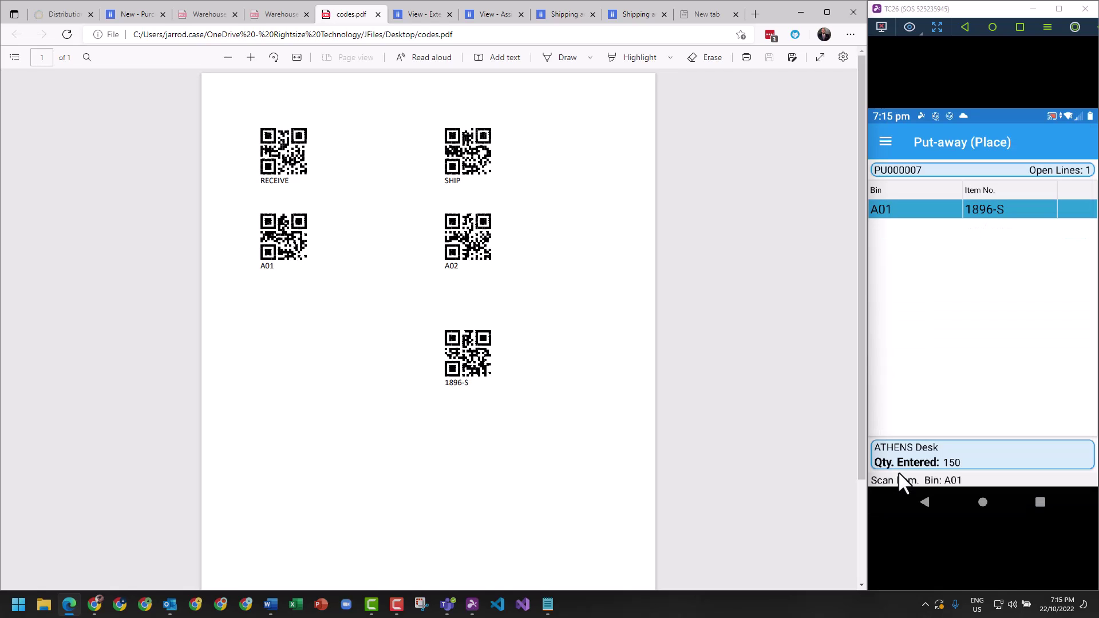
key(Menu)
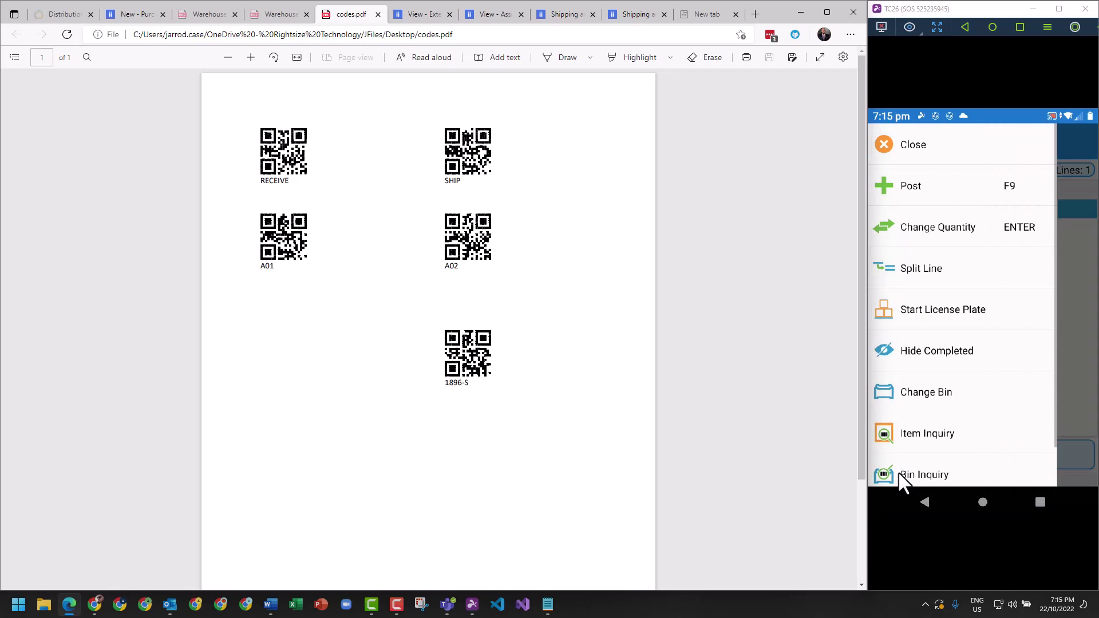
click(899, 477)
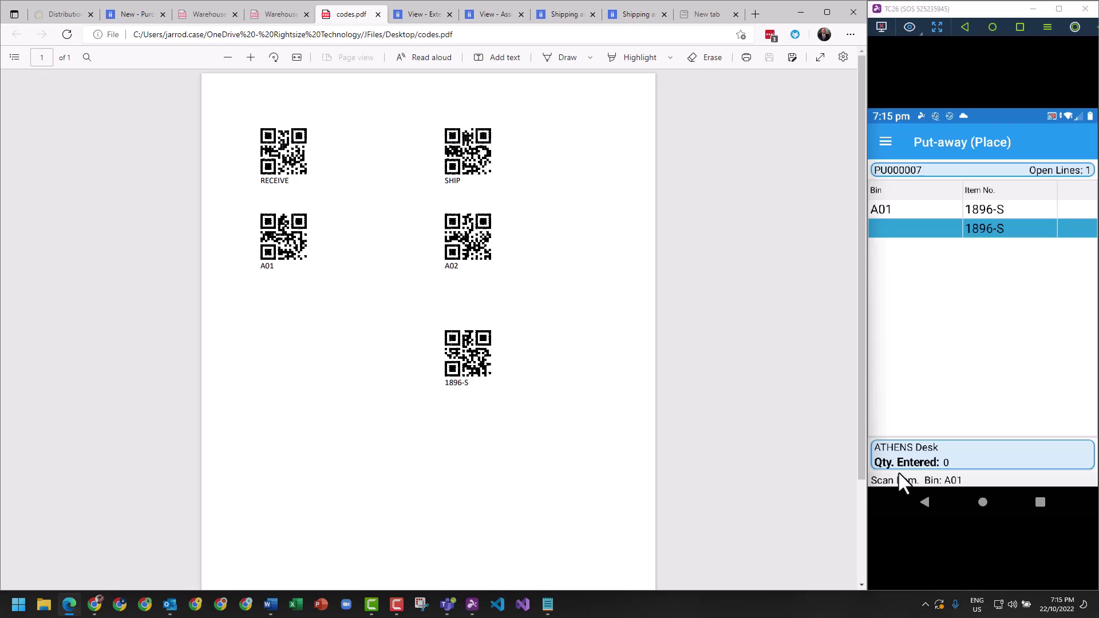
Put the remaining 150 desks of item 1896-S into bin A02
text(A02)
key(Return)
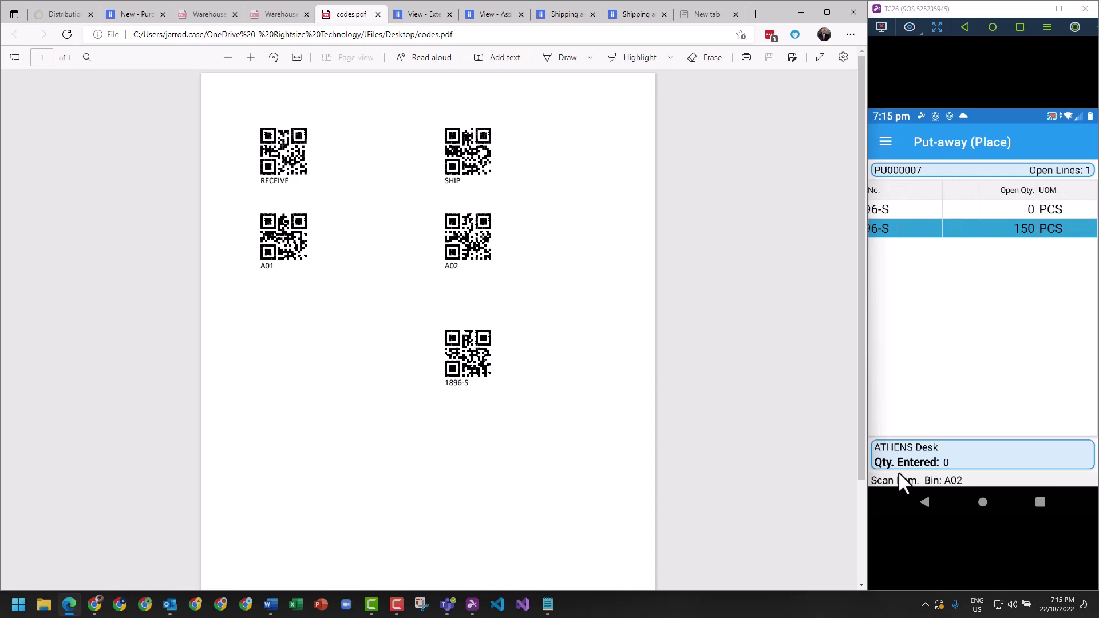
text(1896-S)
key(Return)
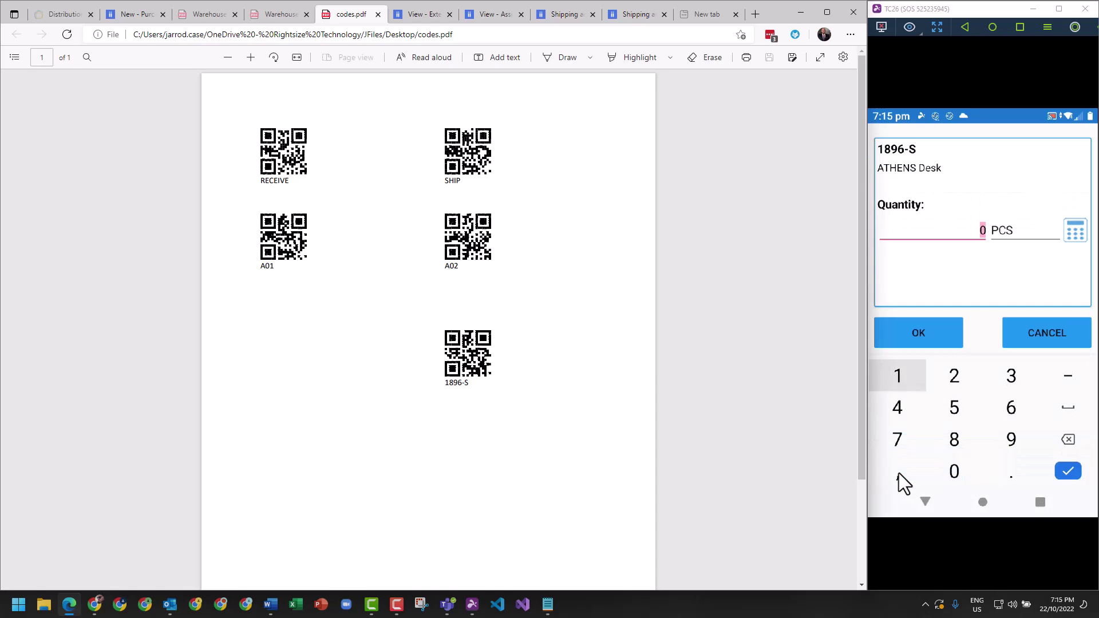
text(150)
key(Return)
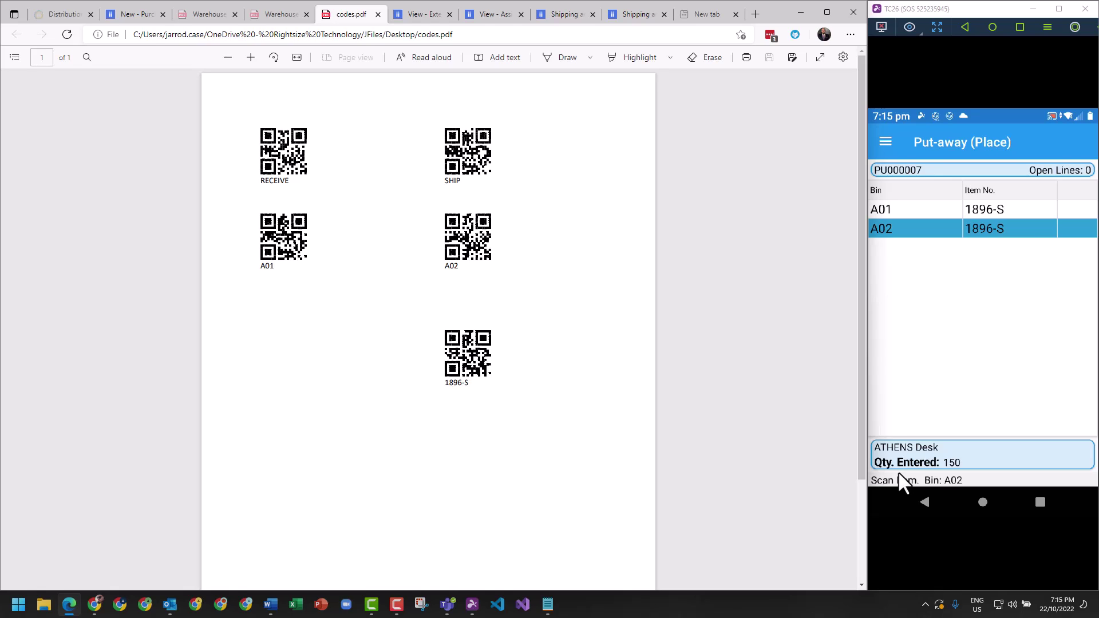
key(ctrl+2)
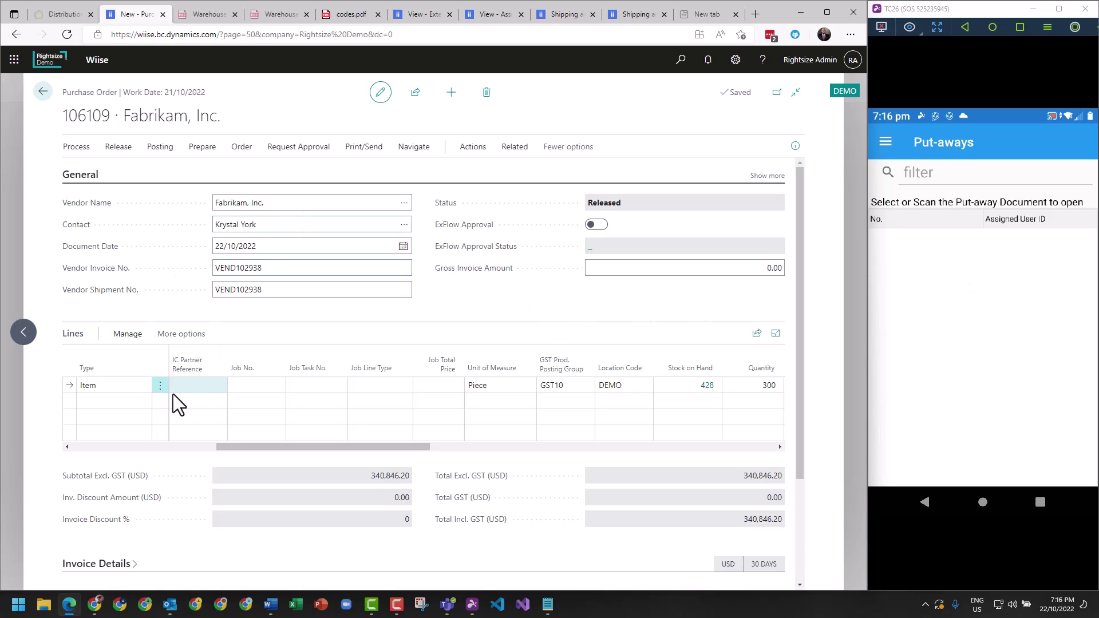
click(184, 450)
scroll(551, 391, right, 5)
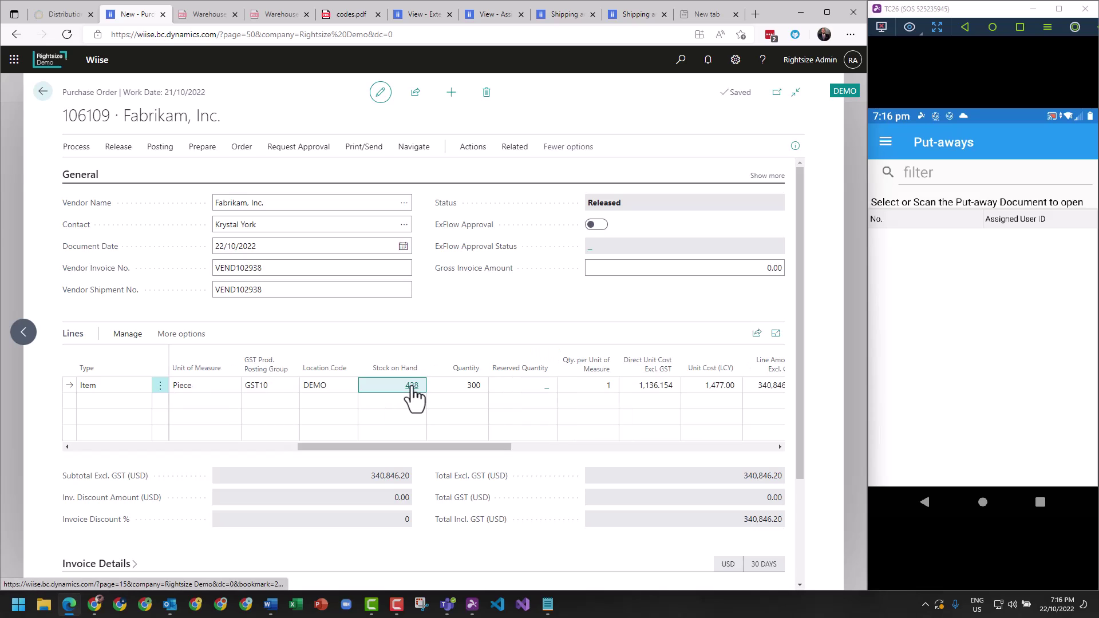
click(411, 386)
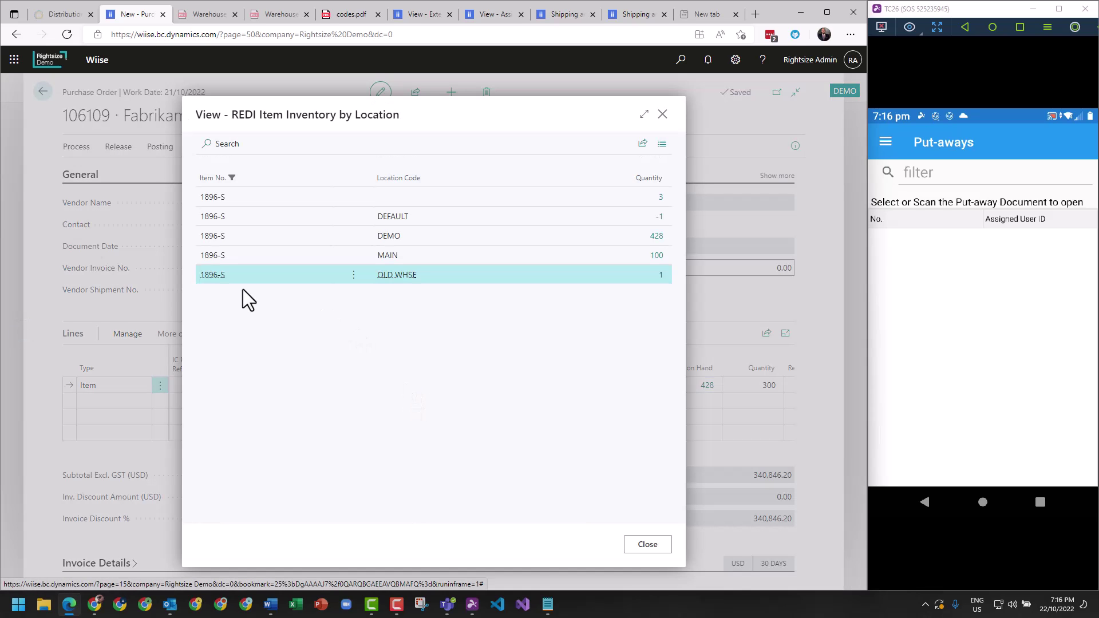
click(654, 237)
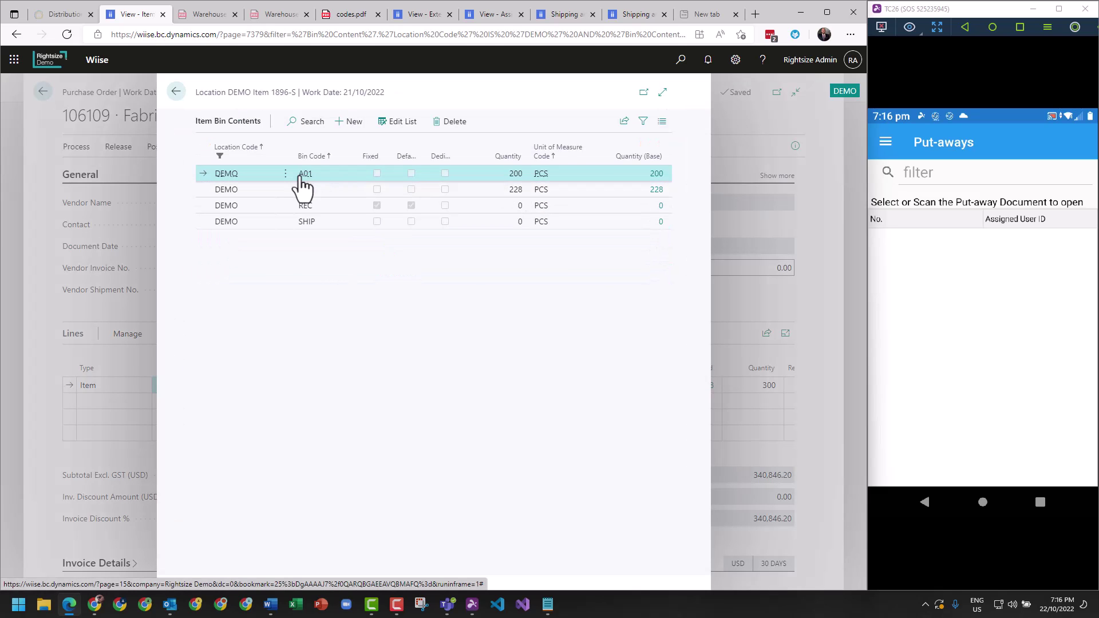
click(658, 175)
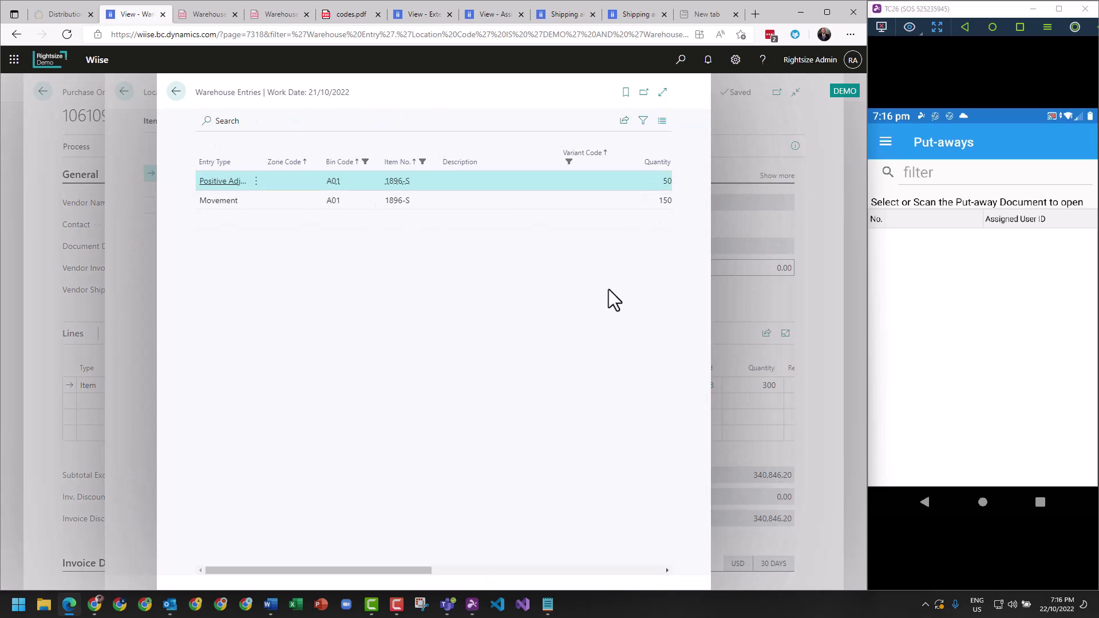
click(647, 203)
click(176, 92)
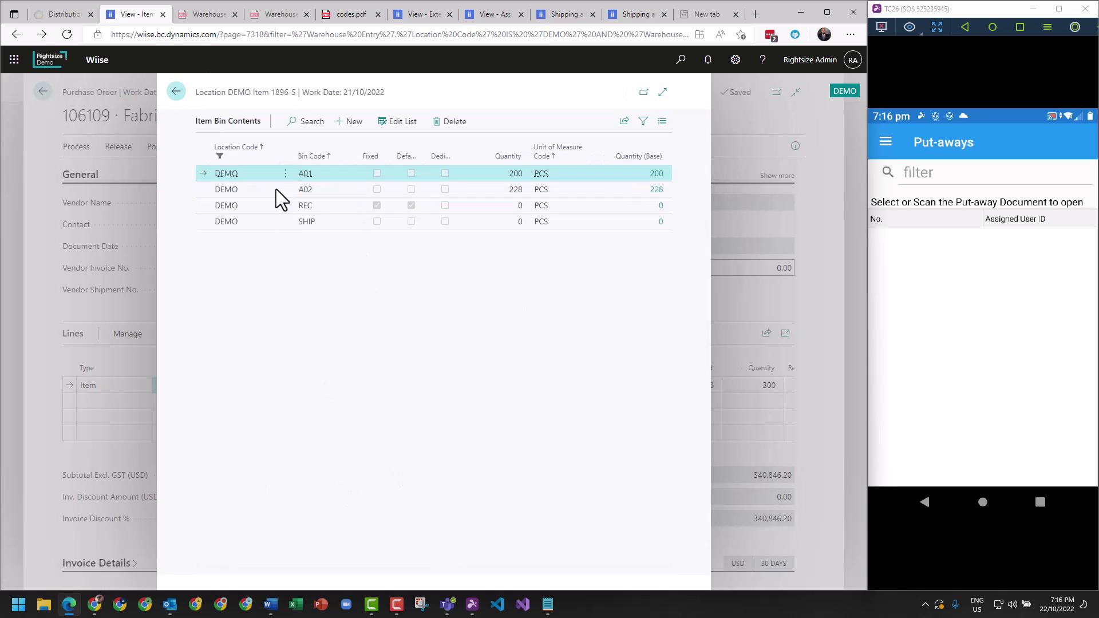
click(640, 192)
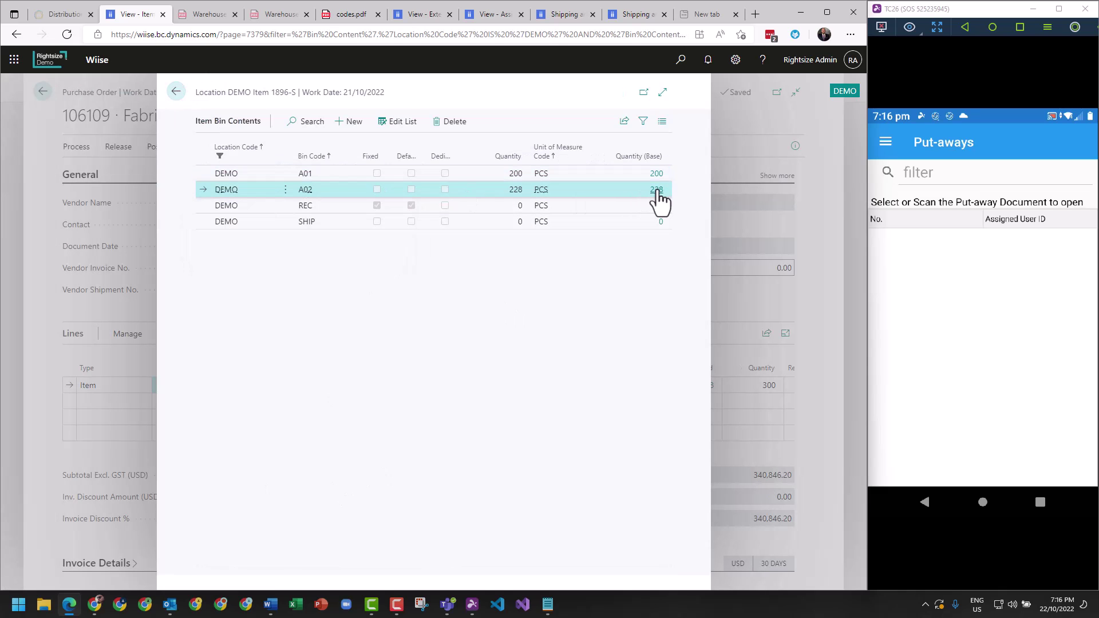
click(656, 190)
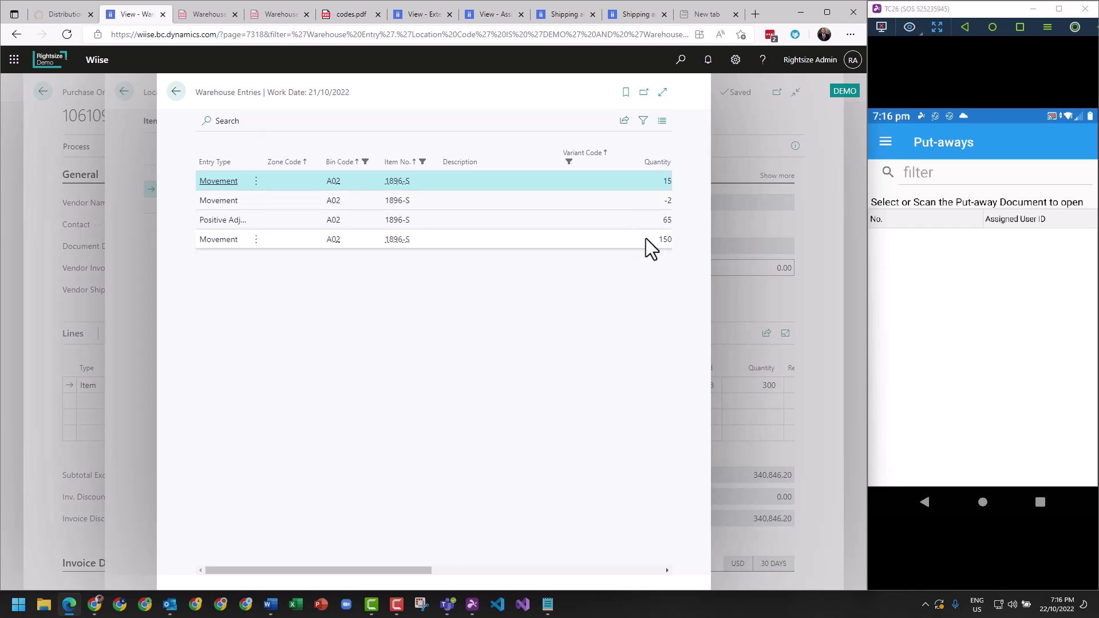
click(646, 238)
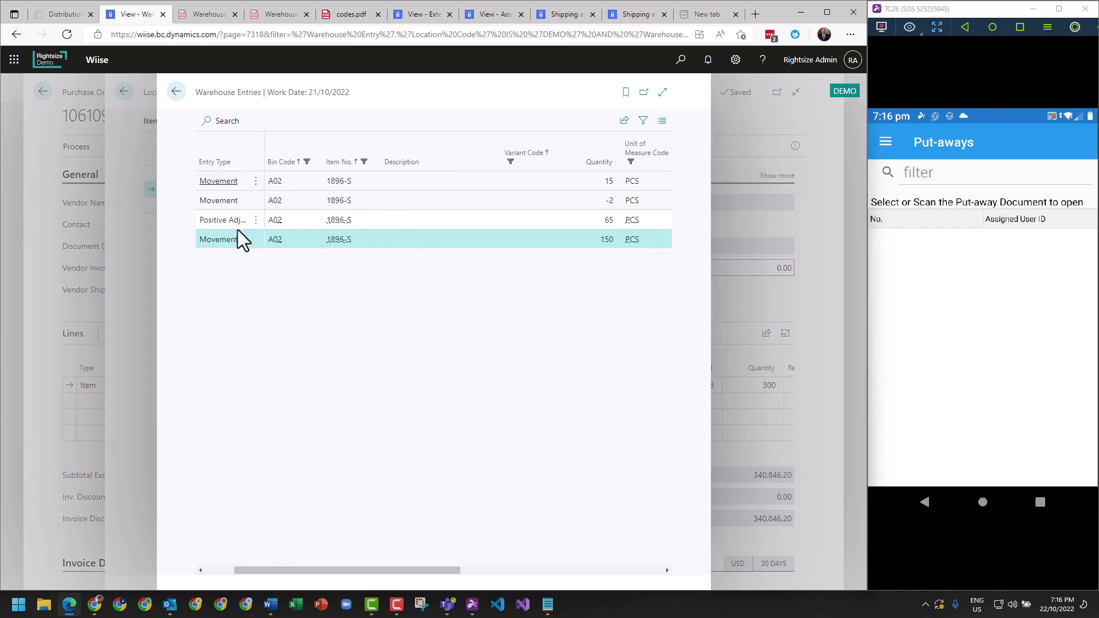
click(175, 93)
click(176, 95)
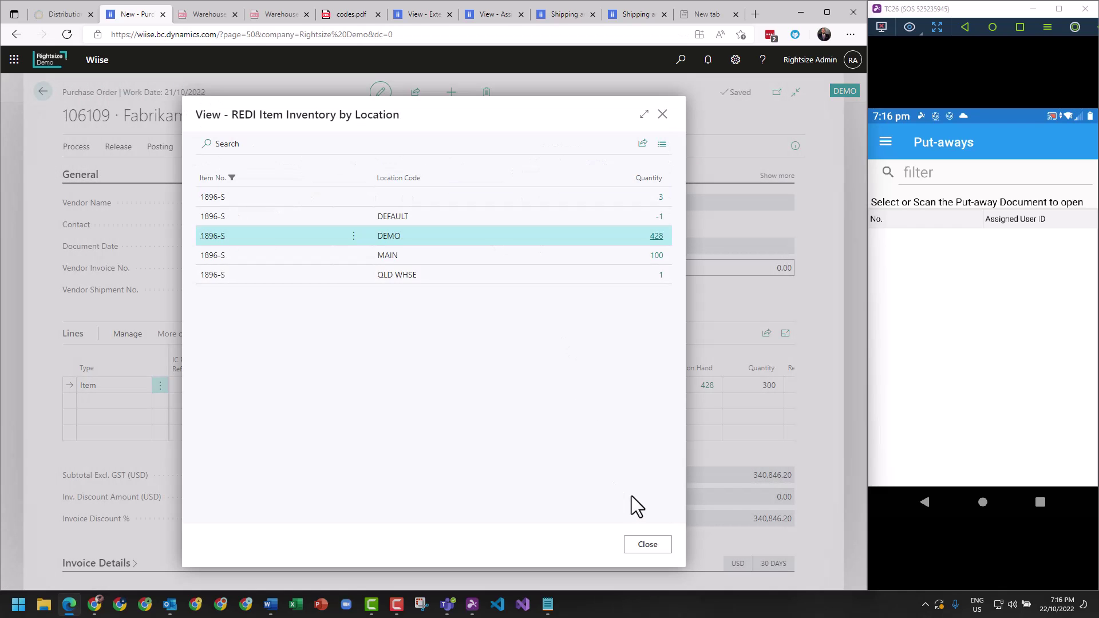
click(645, 545)
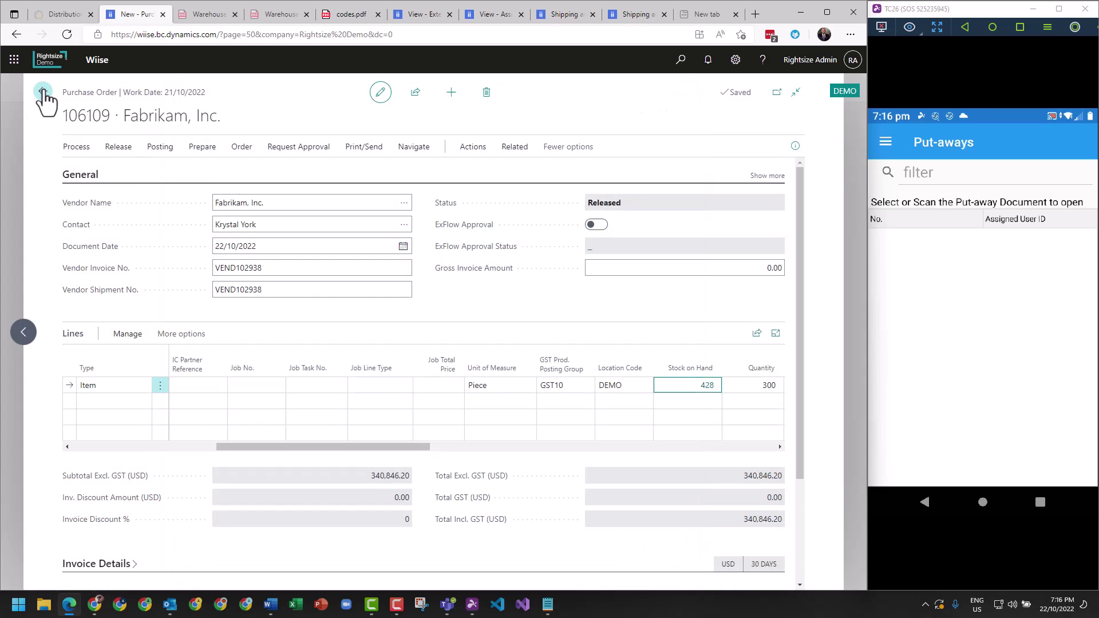